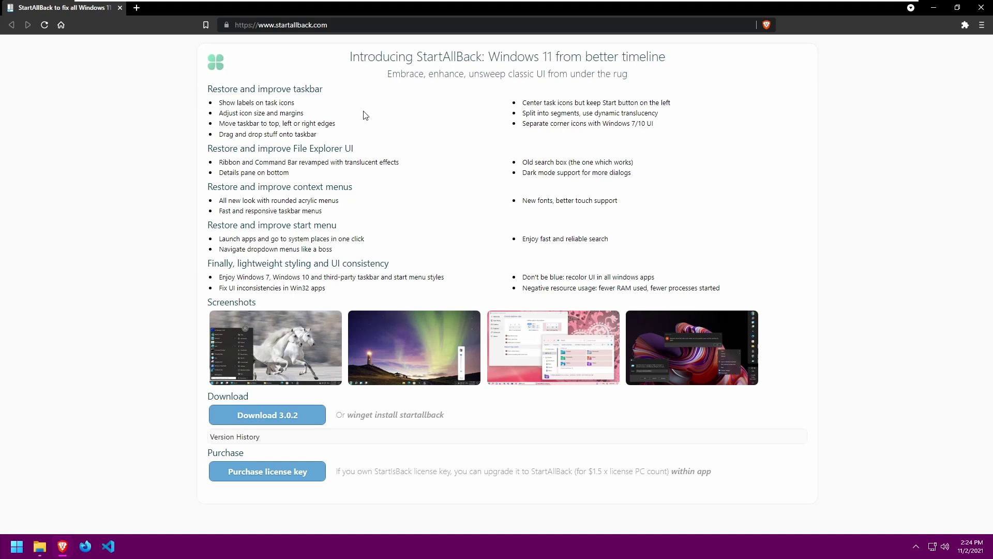
Step: Review the feature list, then download the StartAllBack 3.0.2 installer to Downloads as StartAllBack_3.0.2_setup.exe
{"action": "left_click_drag", "start_coordinate": [383, 162], "coordinate": [207, 149]}
{"action": "left_click", "coordinate": [376, 151]}
{"action": "left_click_drag", "start_coordinate": [190, 195], "coordinate": [351, 210]}
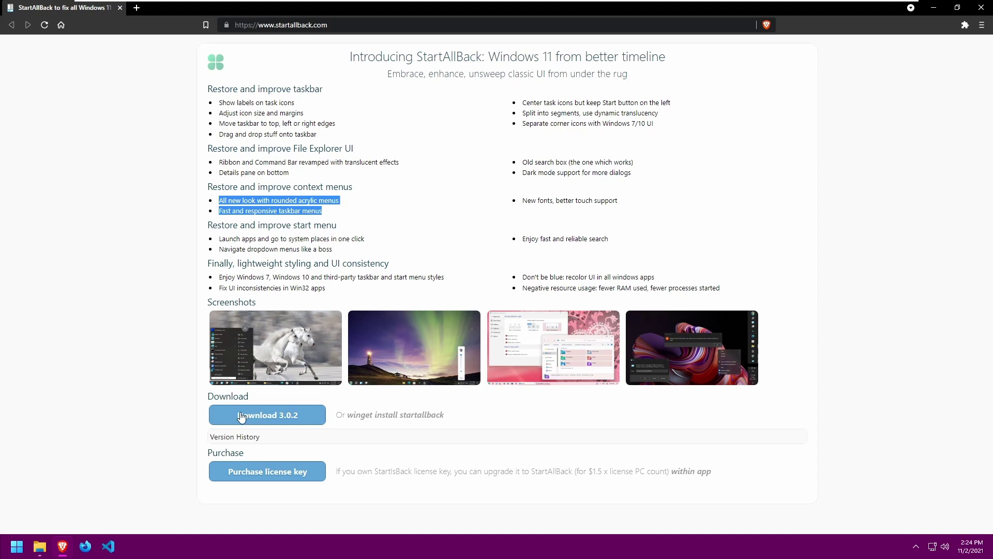
{"action": "left_click", "coordinate": [267, 416]}
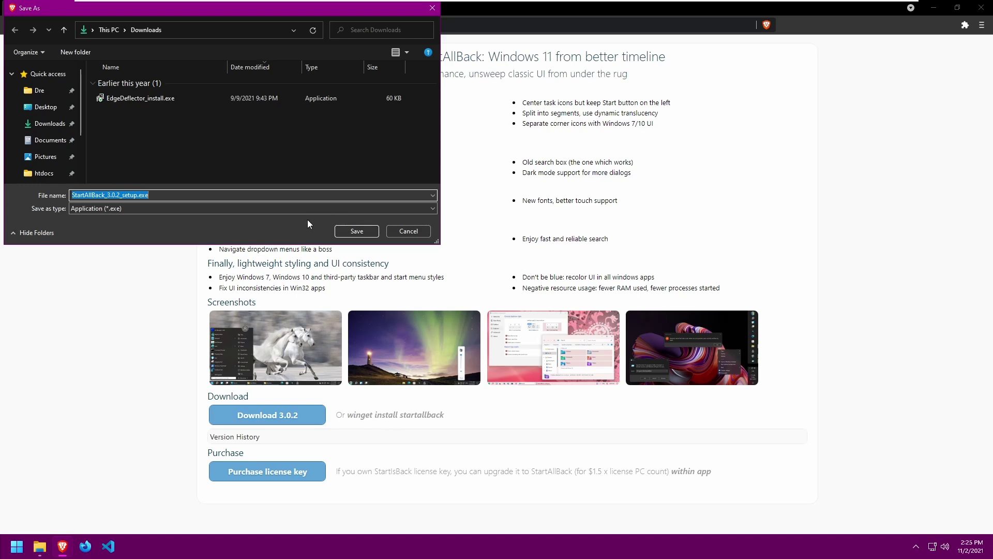
{"action": "left_click", "coordinate": [348, 230]}
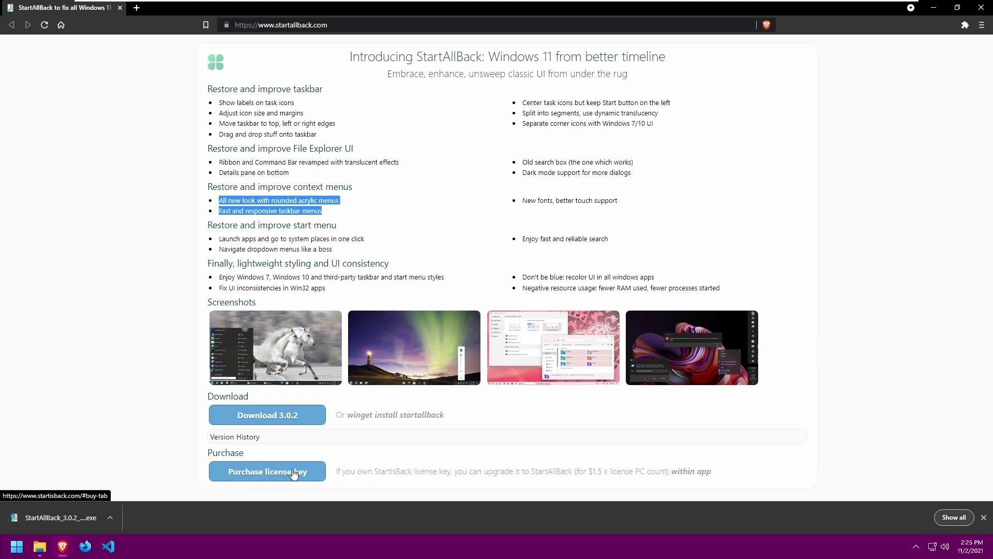
Step: Open the licence purchase page and check the price of the personal licence for one PC
{"action": "left_click", "coordinate": [293, 472]}
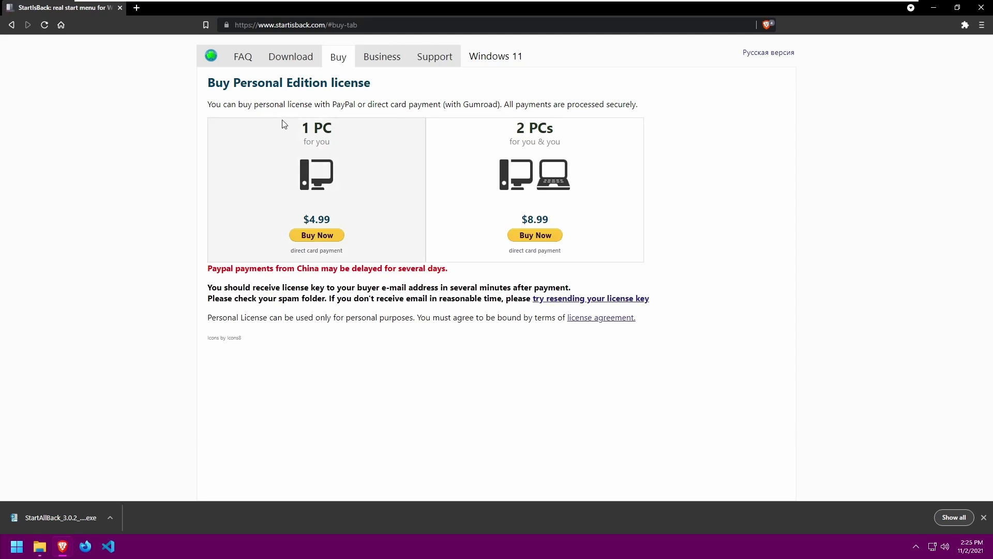
{"action": "left_click_drag", "start_coordinate": [304, 220], "coordinate": [354, 223]}
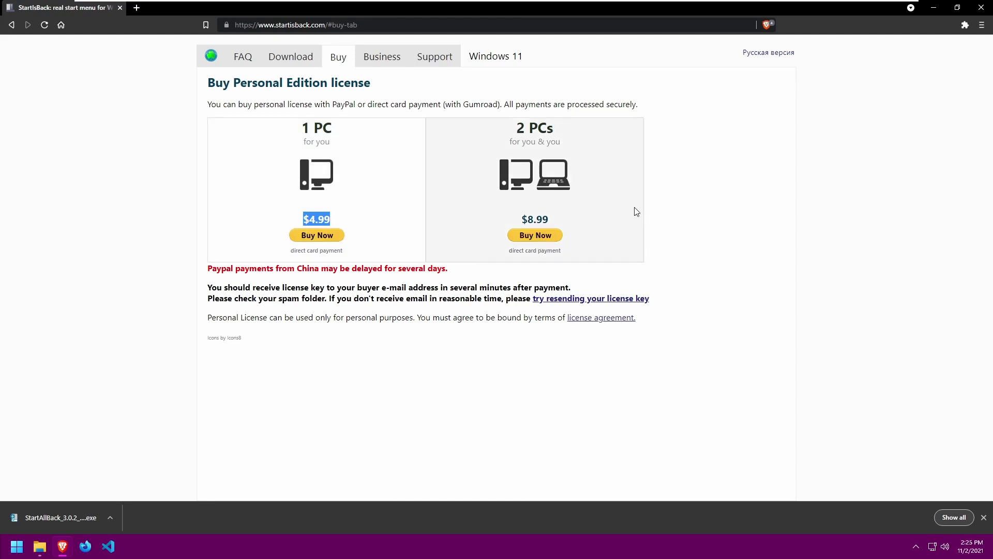
Step: Run the downloaded StartAllBack setup, install it only for the current user account, and minimize the browser
{"action": "left_click", "coordinate": [44, 507]}
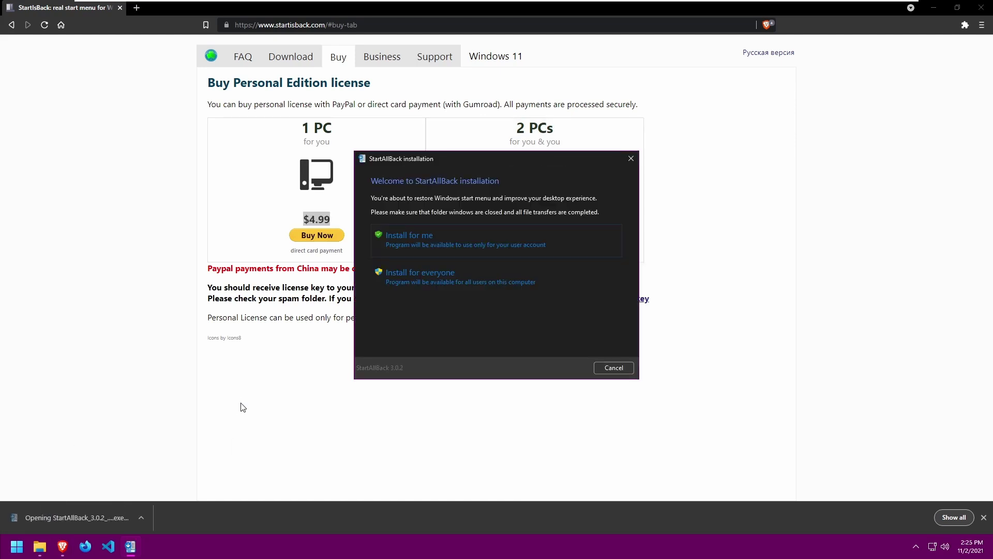
{"action": "left_click", "coordinate": [12, 547]}
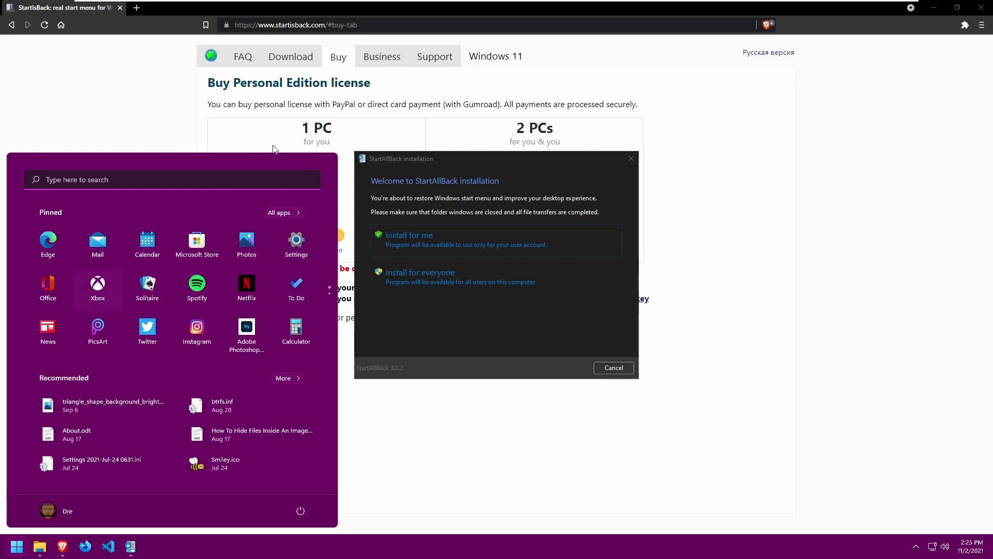
{"action": "left_click", "coordinate": [458, 163]}
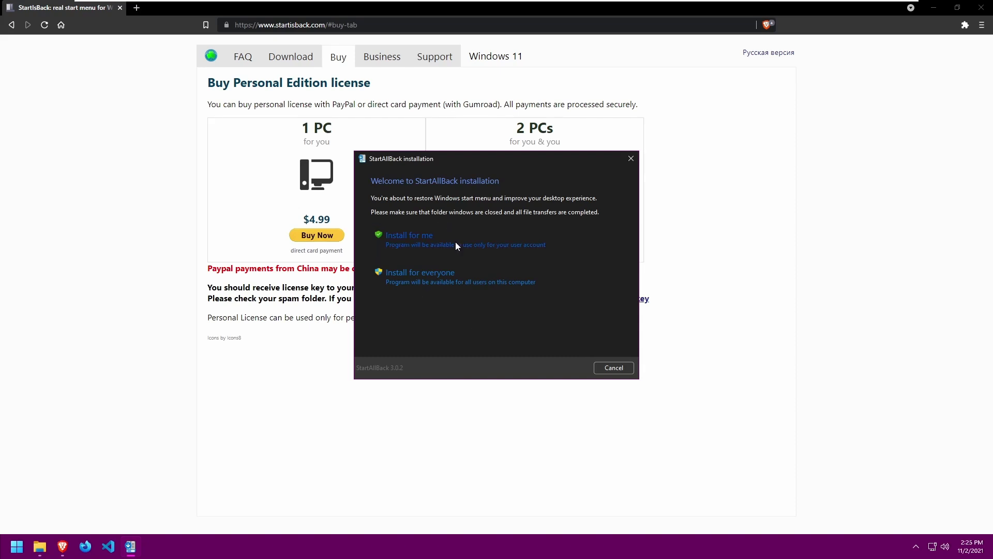
{"action": "left_click", "coordinate": [430, 243]}
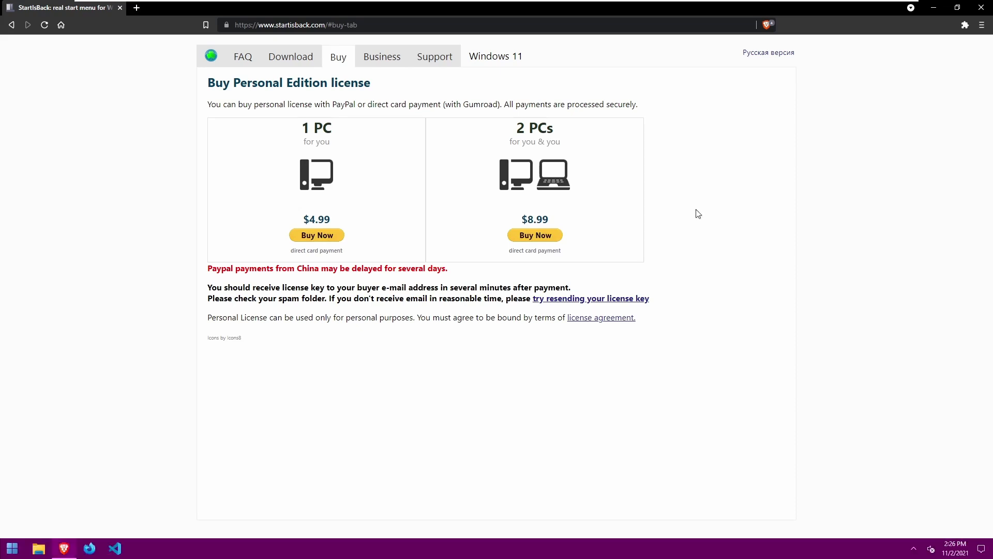
{"action": "left_click", "coordinate": [933, 7]}
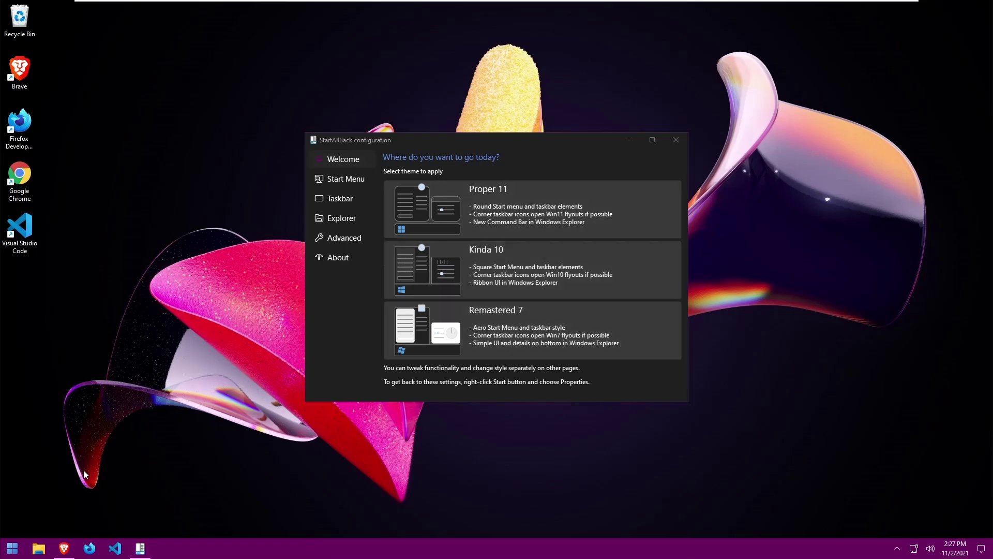
Step: Examine the restyled Start menu, its All Programs list and the Start button's context menu
{"action": "left_click", "coordinate": [13, 549]}
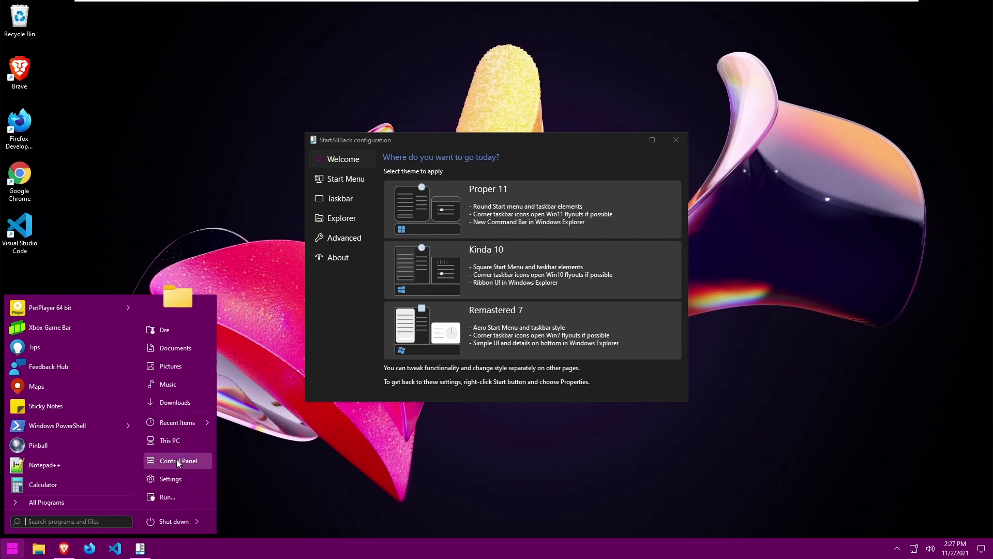
{"action": "left_click", "coordinate": [57, 501]}
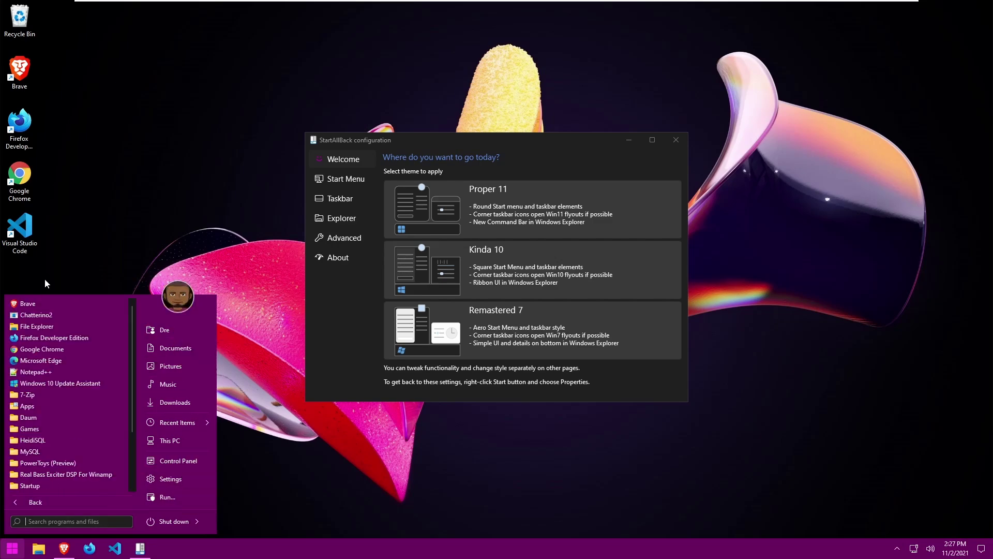
{"action": "left_click", "coordinate": [13, 548]}
{"action": "right_click", "coordinate": [15, 547]}
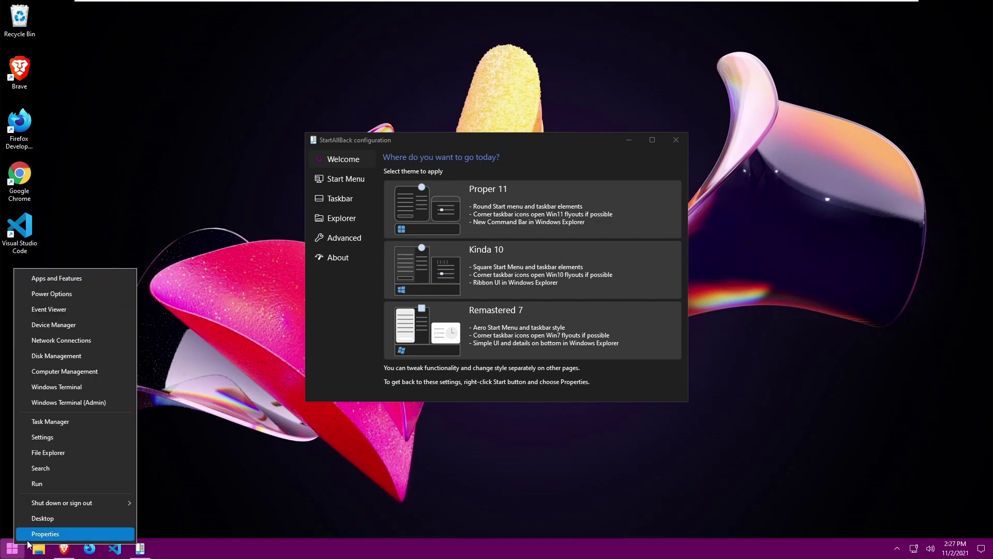
Step: Close the StartAllBack configuration window and reopen it through the properties of All Programs in the Start menu
{"action": "left_click", "coordinate": [13, 547]}
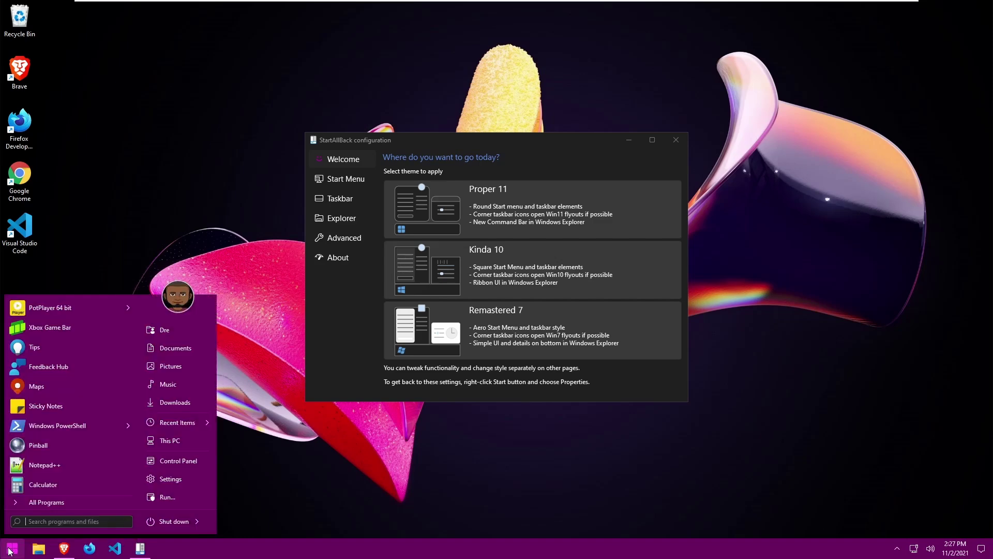
{"action": "right_click", "coordinate": [120, 505]}
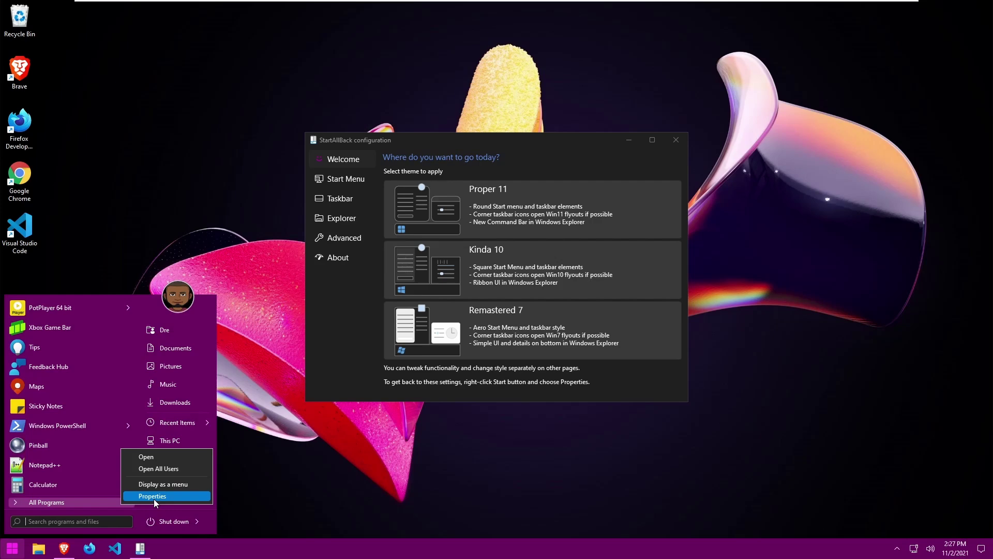
{"action": "left_click", "coordinate": [675, 139]}
{"action": "left_click", "coordinate": [3, 547]}
{"action": "right_click", "coordinate": [120, 505]}
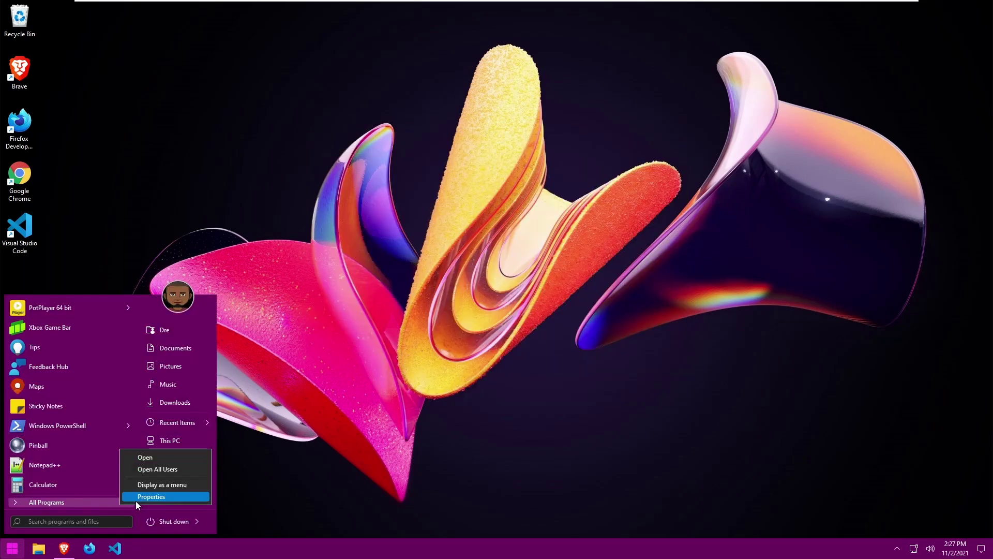
{"action": "left_click", "coordinate": [134, 498]}
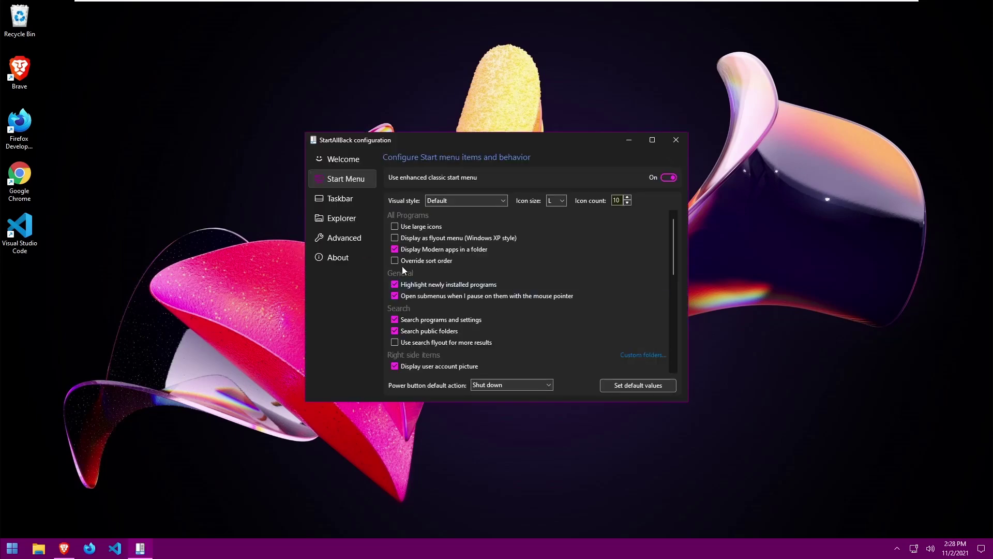
Step: Apply the Proper 11 theme and open the Start menu to check its style
{"action": "left_click", "coordinate": [340, 156]}
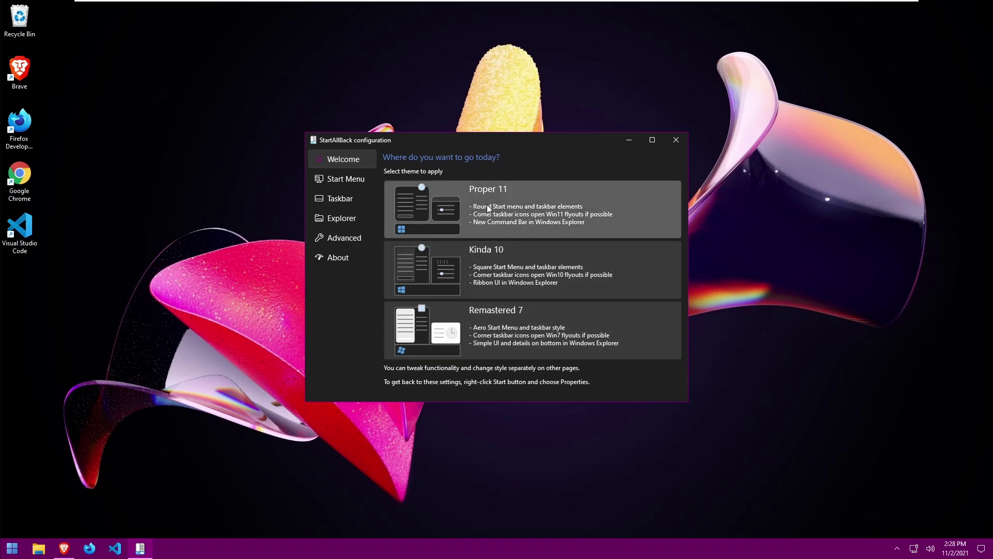
{"action": "left_click", "coordinate": [517, 207]}
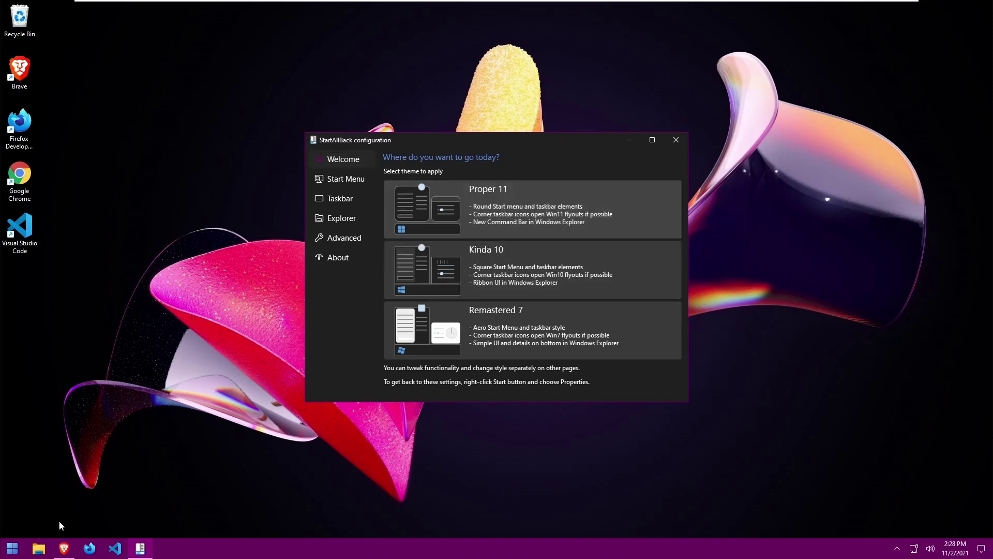
{"action": "left_click", "coordinate": [17, 546]}
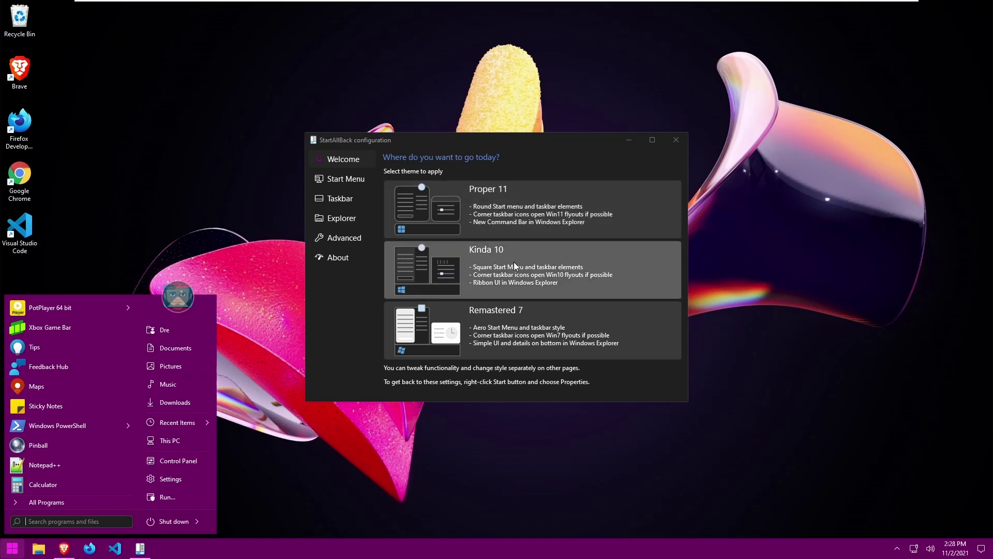
Step: Try the Kinda 10 theme and check the Start menu in that style
{"action": "left_click", "coordinate": [498, 272]}
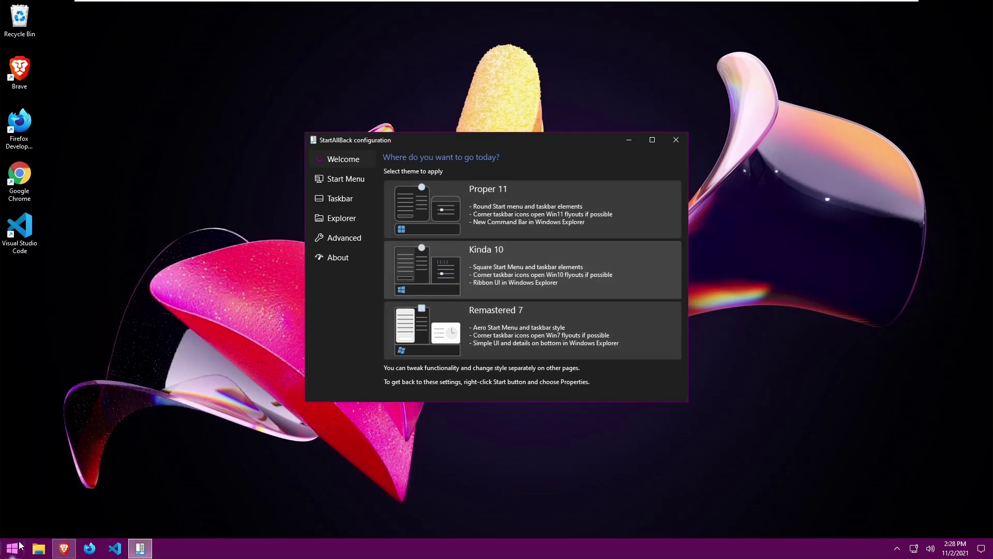
{"action": "left_click", "coordinate": [11, 551]}
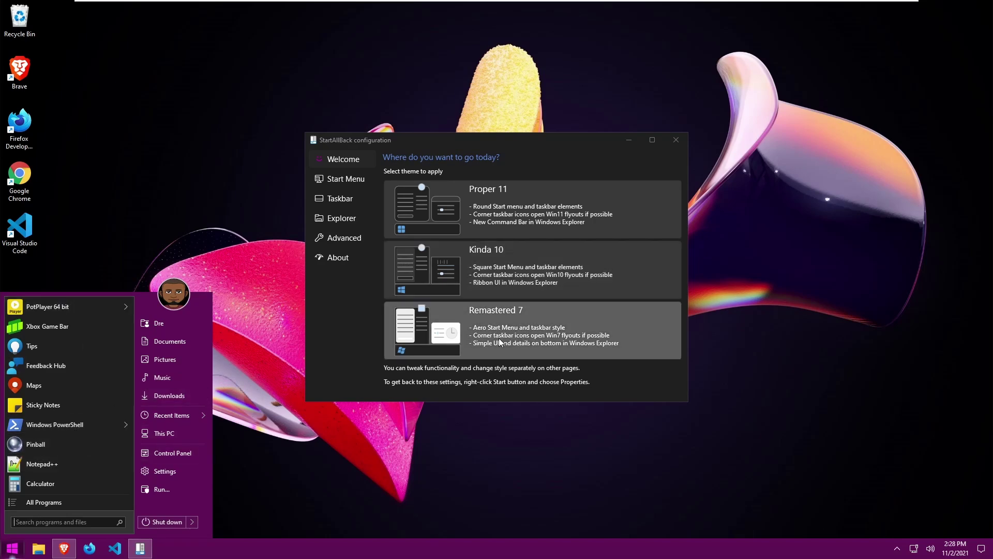
Step: Try the Remastered 7 theme, look through its Start menu, and switch back to the Proper 11 theme
{"action": "left_click", "coordinate": [548, 318]}
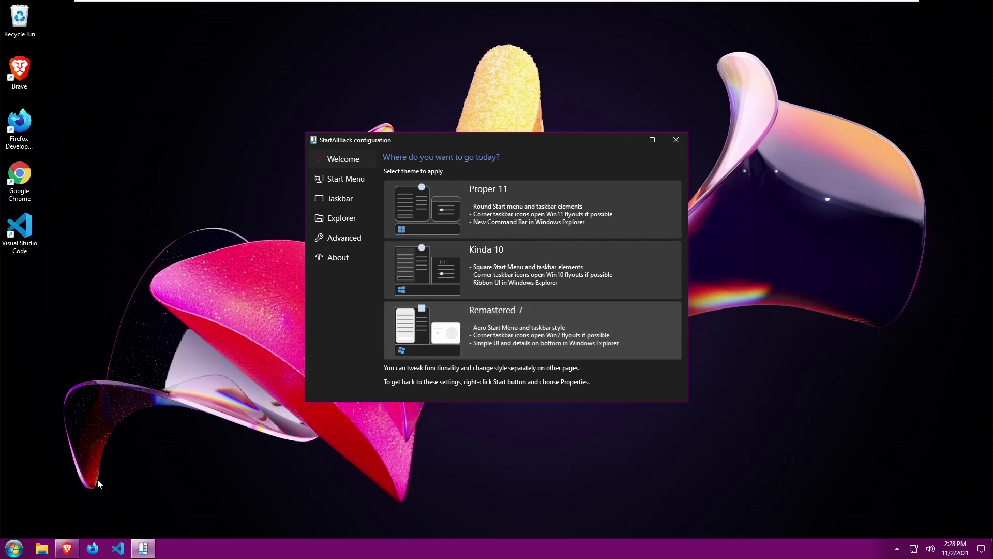
{"action": "left_click", "coordinate": [14, 548]}
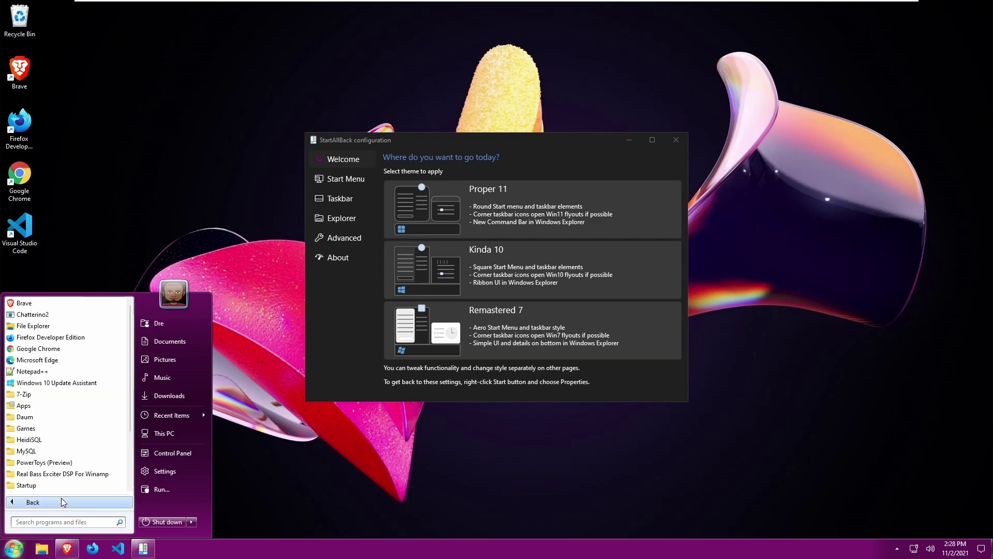
{"action": "left_click", "coordinate": [573, 199]}
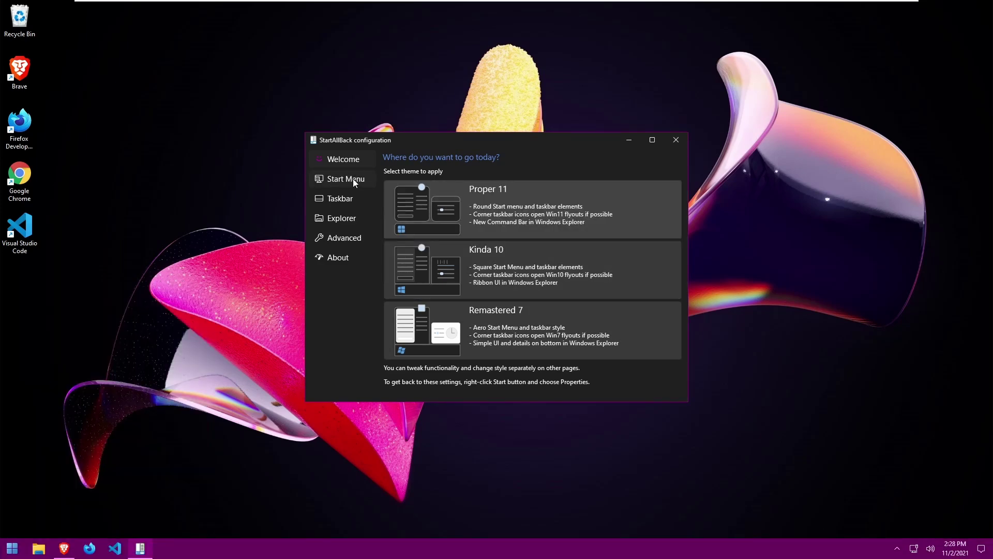
Step: Enable large icons for All Programs in the Start menu settings and check the resulting program list
{"action": "left_click", "coordinate": [352, 178]}
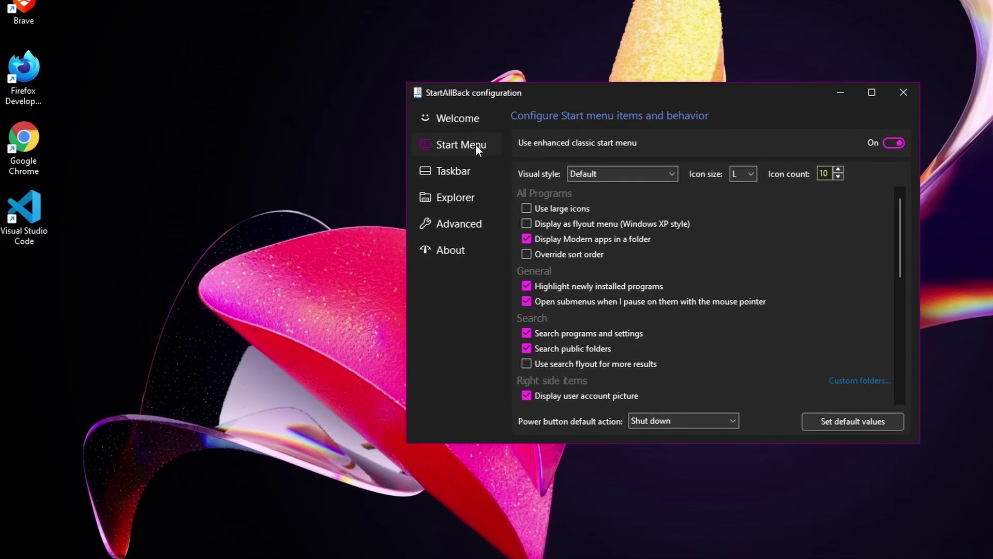
{"action": "left_click", "coordinate": [526, 207]}
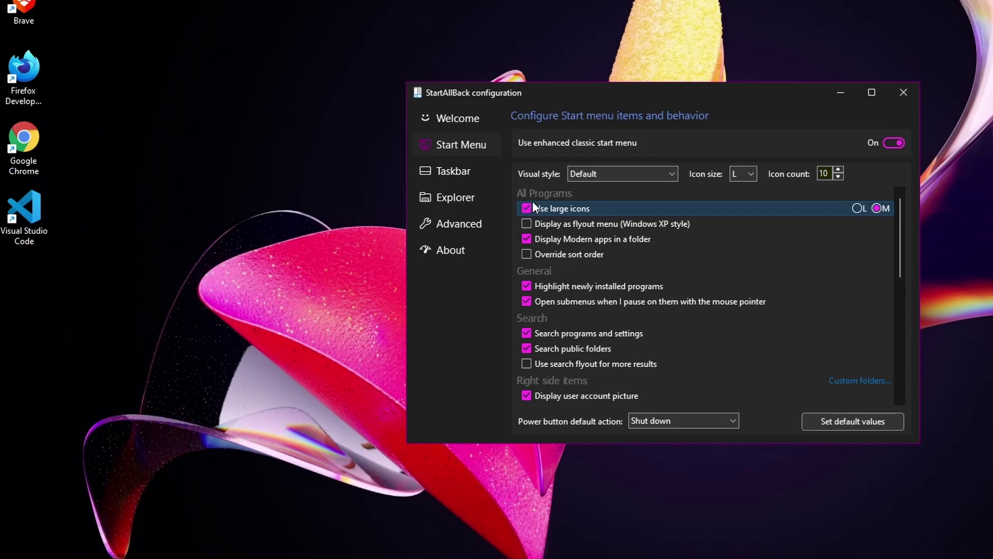
{"action": "key", "text": "super"}
{"action": "left_click", "coordinate": [62, 558]}
{"action": "scroll", "coordinate": [94, 496], "scroll_direction": "down", "scroll_amount": 3}
{"action": "scroll", "coordinate": [92, 492], "scroll_direction": "up", "scroll_amount": 3}
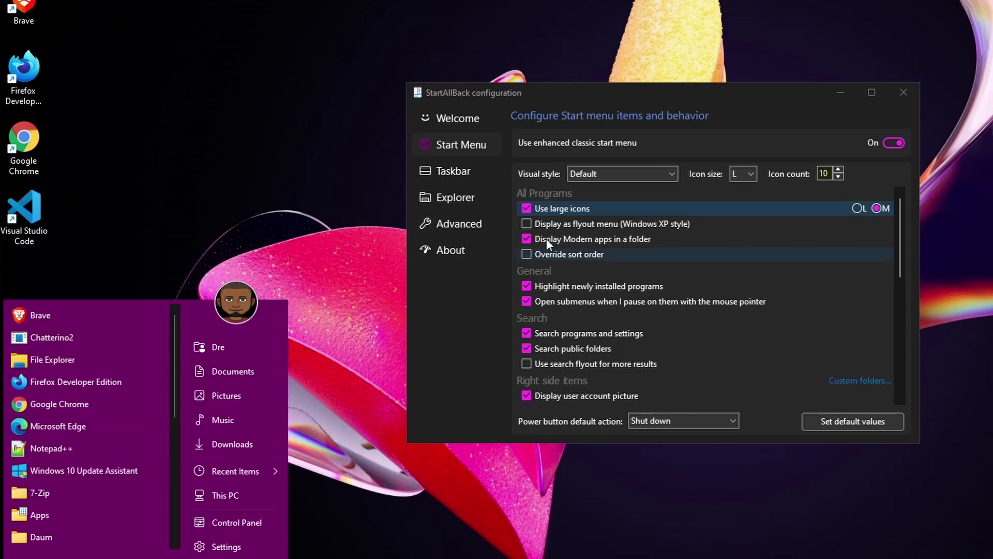
Step: Try displaying All Programs as a Windows XP style flyout menu, browse its submenus, and turn the option off again
{"action": "left_click", "coordinate": [536, 226]}
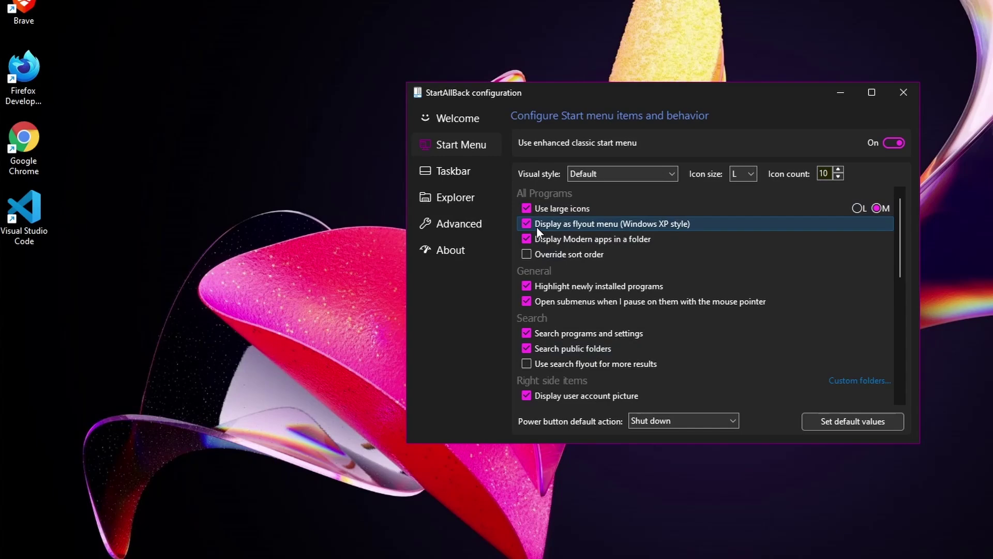
{"action": "key", "text": "super"}
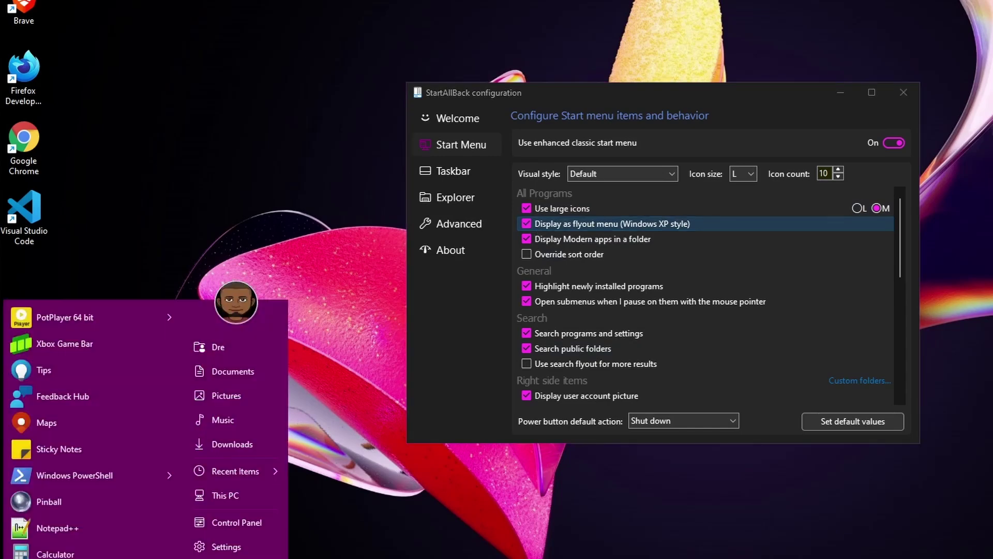
{"action": "mouse_move", "coordinate": [88, 558]}
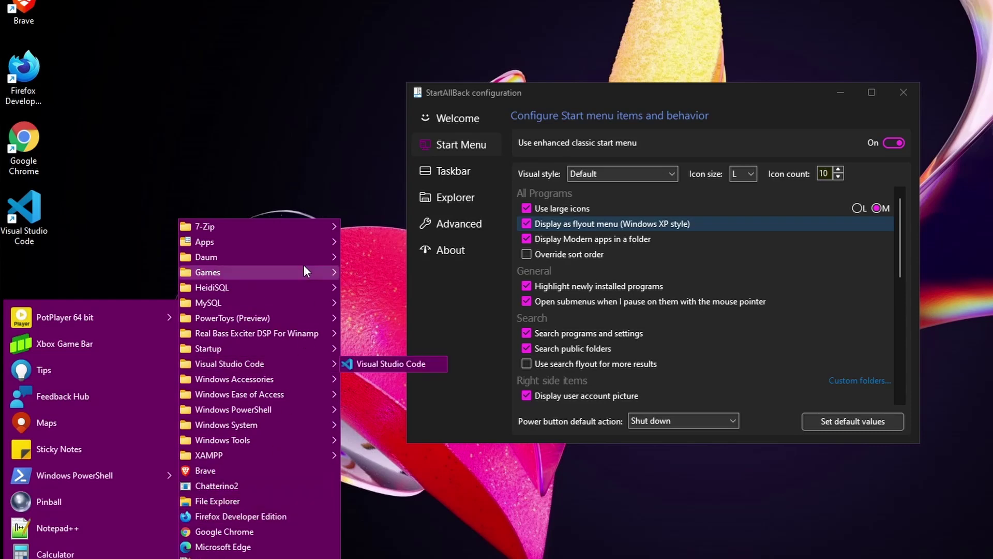
{"action": "mouse_move", "coordinate": [305, 270]}
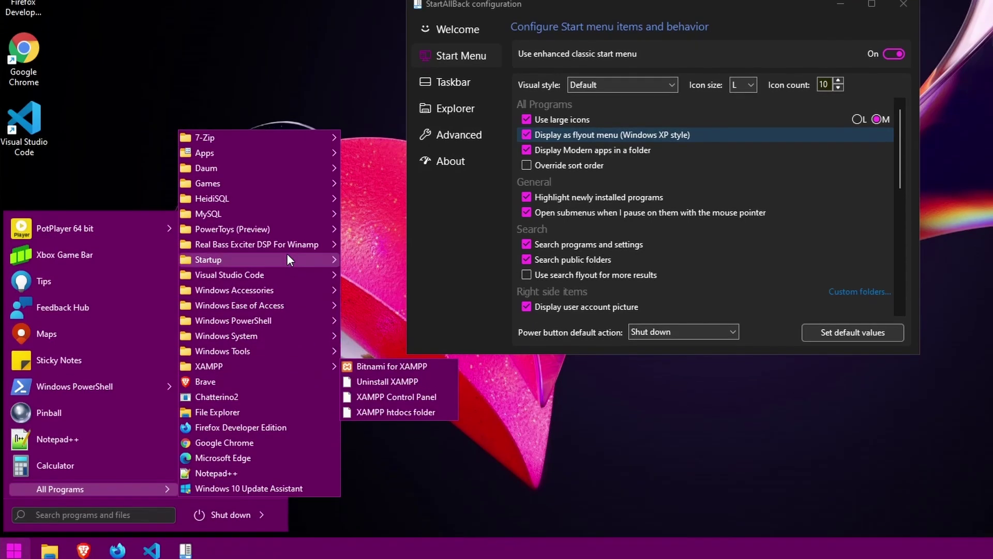
{"action": "left_click", "coordinate": [546, 130]}
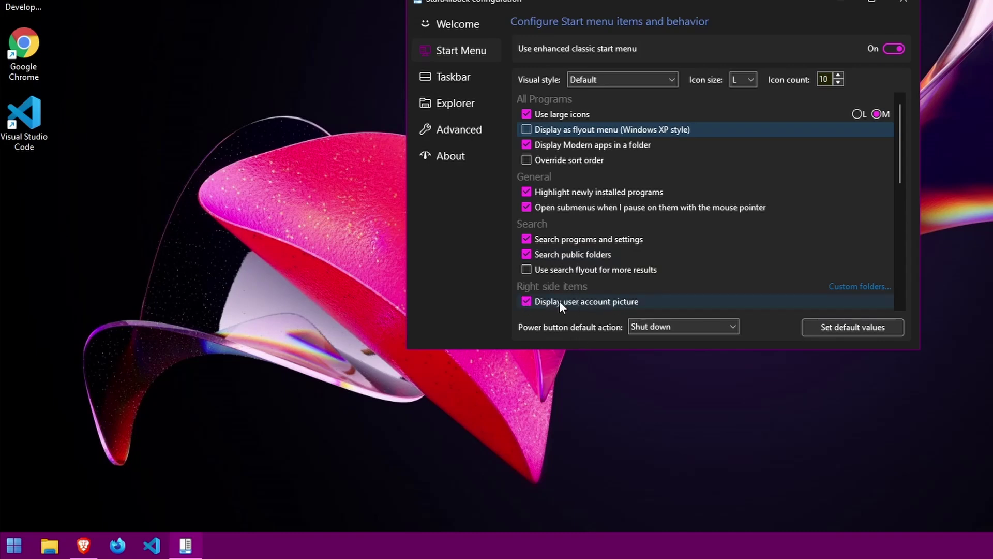
Step: Turn off the user account picture in the Start menu and open the menu to check it
{"action": "left_click", "coordinate": [526, 302]}
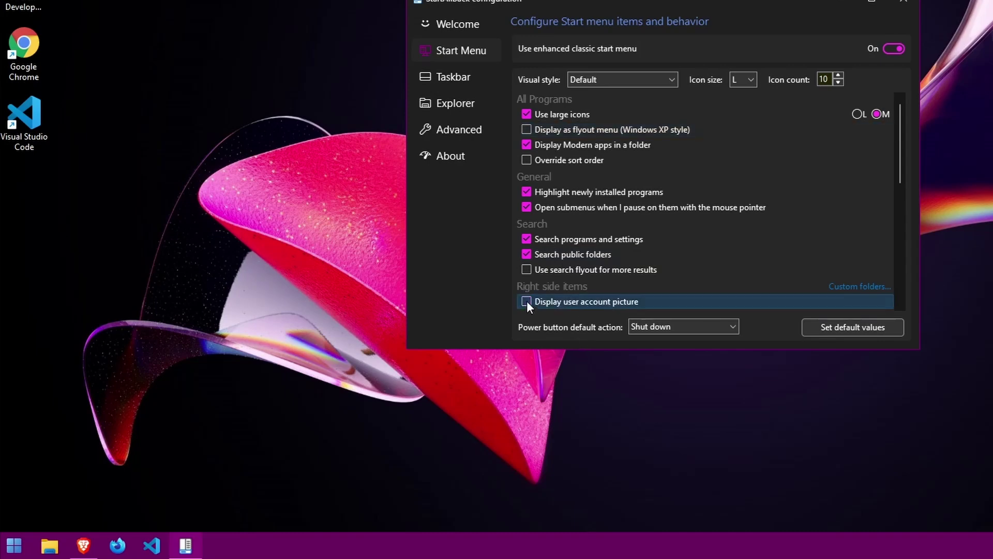
{"action": "left_click", "coordinate": [6, 549]}
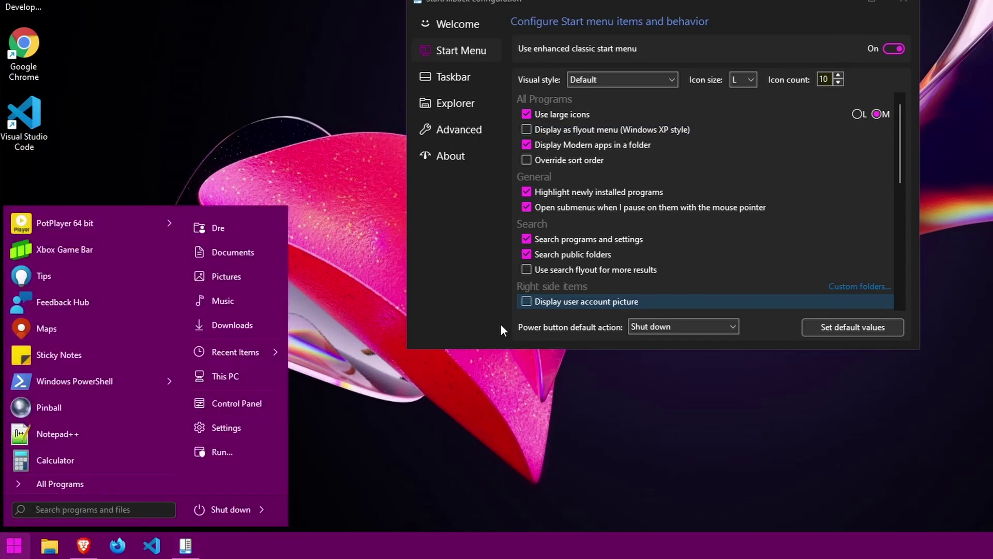
Step: Turn the user account picture back on for the Start menu and open the menu to check it
{"action": "left_click", "coordinate": [526, 301]}
{"action": "left_click", "coordinate": [901, 188]}
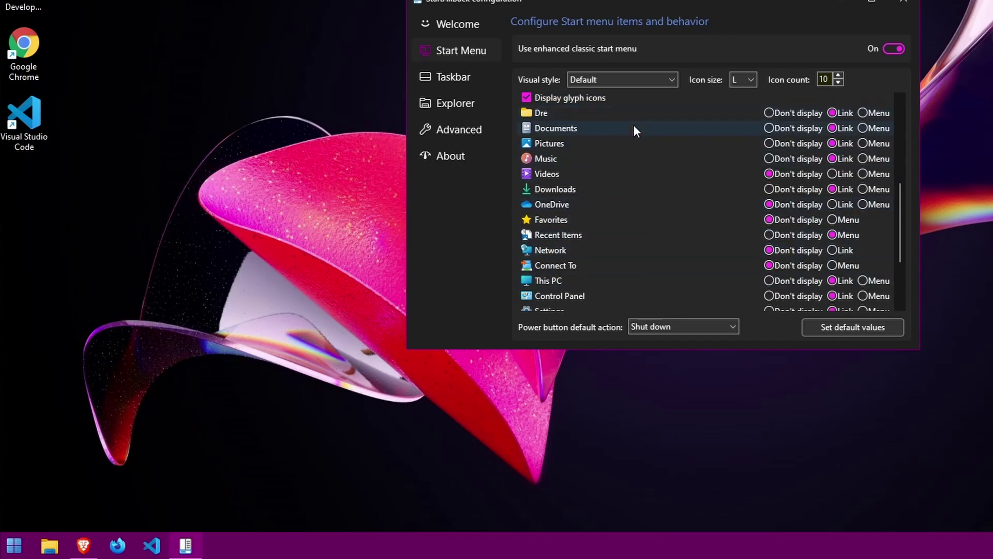
{"action": "left_click", "coordinate": [13, 545]}
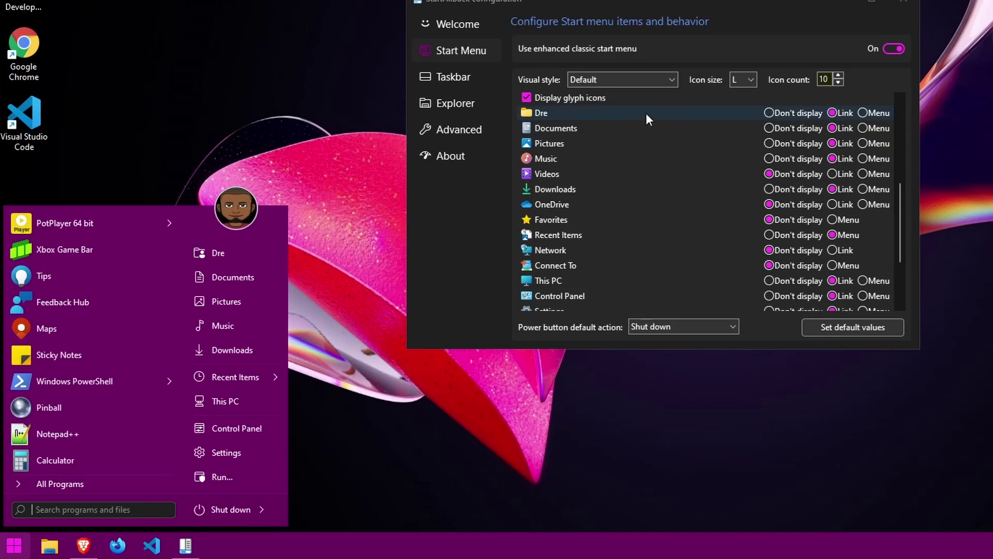
Step: Try the user's personal folder with Don't display, Link and Menu, return it to Link, and test the link from the Start menu
{"action": "left_click", "coordinate": [772, 114]}
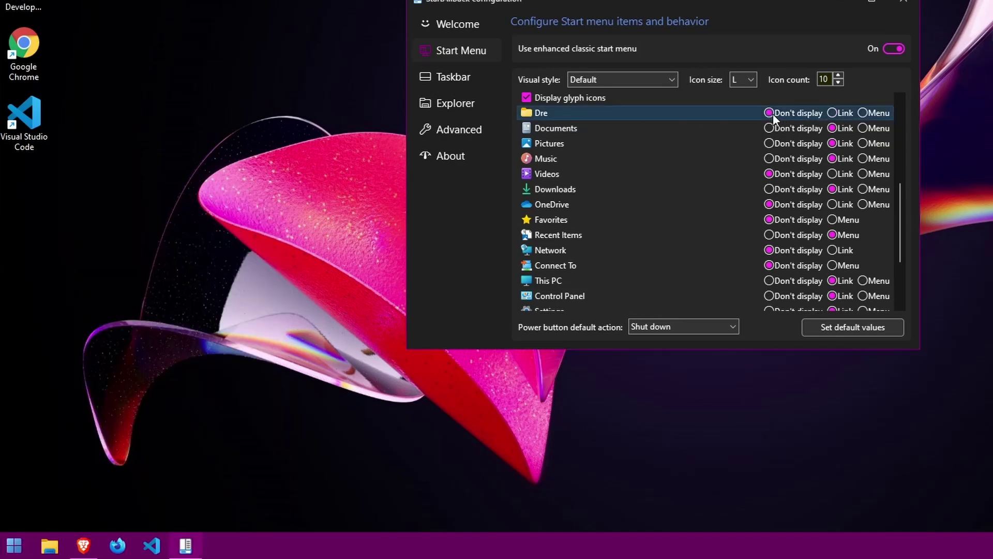
{"action": "left_click", "coordinate": [833, 114]}
{"action": "left_click", "coordinate": [864, 112]}
{"action": "left_click", "coordinate": [832, 113]}
{"action": "left_click", "coordinate": [14, 545]}
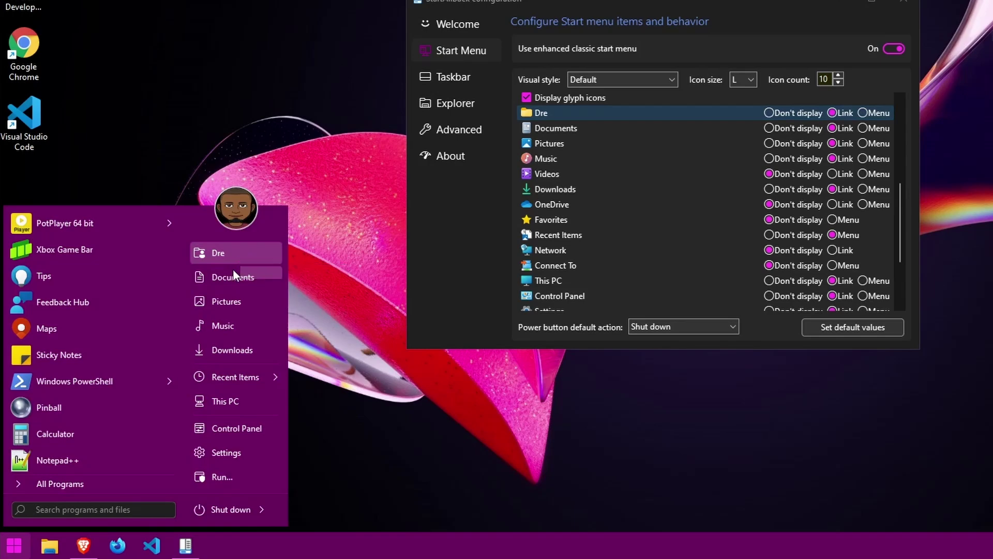
{"action": "left_click", "coordinate": [231, 251]}
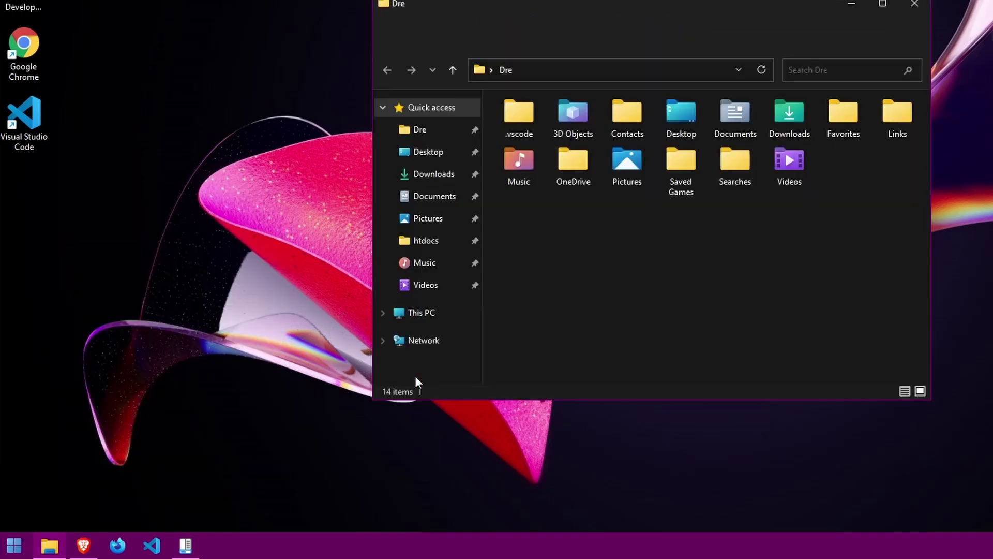
{"action": "left_click", "coordinate": [909, 5]}
Step: Try showing the user's personal folder as a Menu, browse its submenus in the Start menu, and set it back to Link
{"action": "left_click", "coordinate": [860, 112]}
{"action": "left_click", "coordinate": [14, 545]}
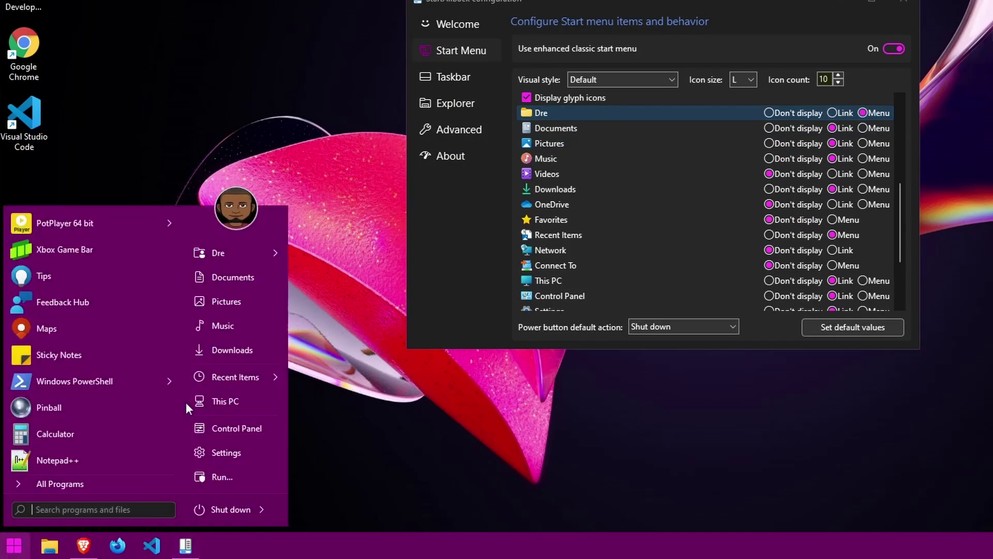
{"action": "mouse_move", "coordinate": [255, 250]}
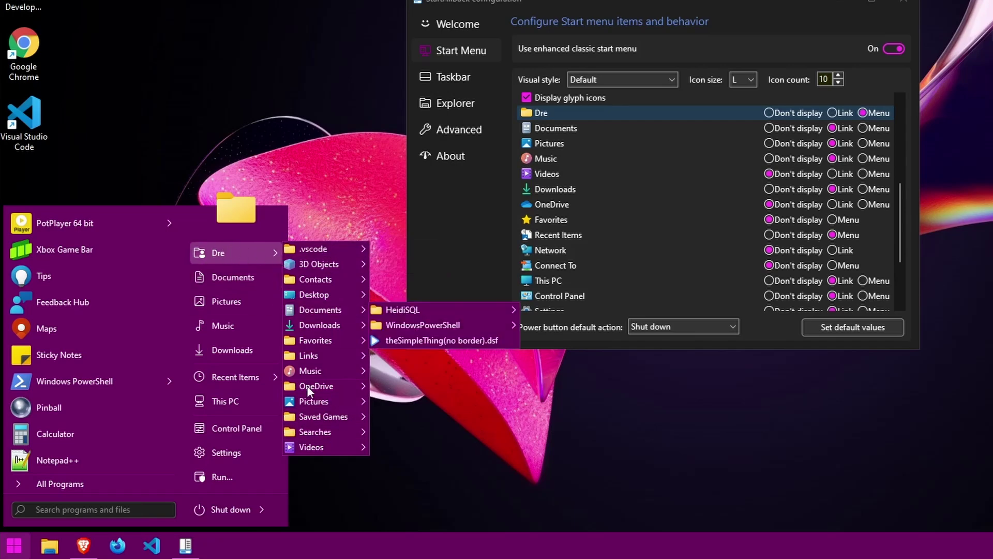
{"action": "left_click", "coordinate": [831, 113]}
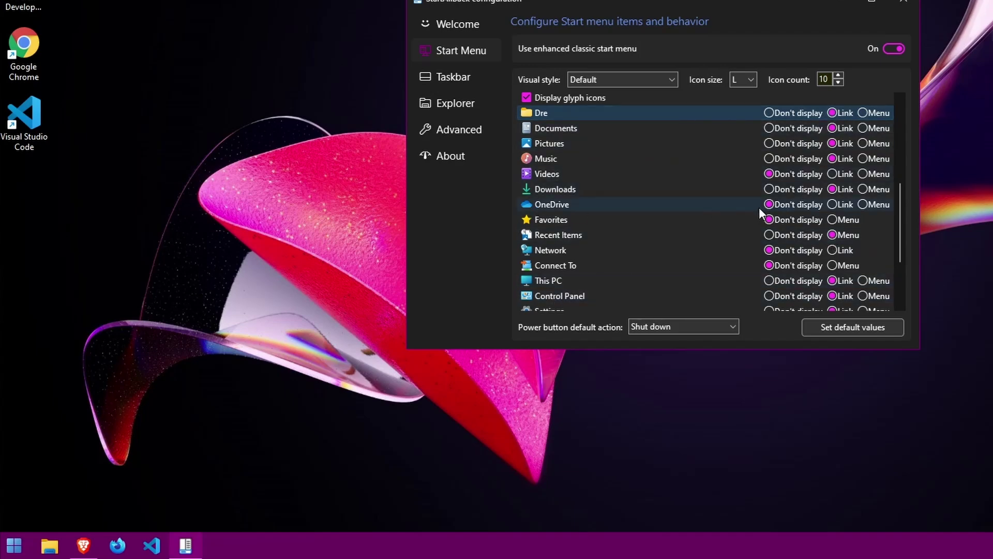
Step: Try showing Network as a Link in the Start menu, check it there, and return it to Don't display
{"action": "scroll", "coordinate": [608, 246], "scroll_direction": "down", "scroll_amount": 2}
{"action": "scroll", "coordinate": [621, 212], "scroll_direction": "up", "scroll_amount": 1}
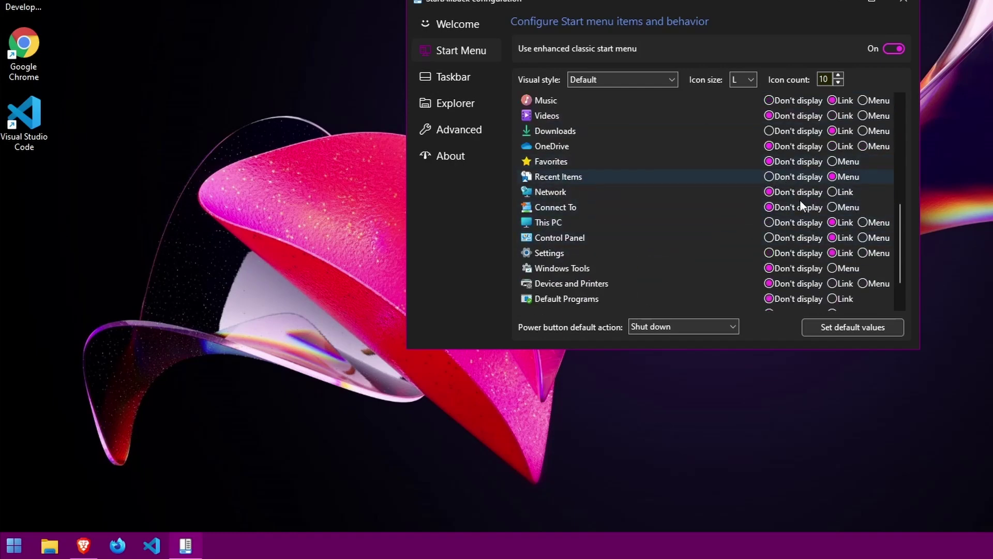
{"action": "left_click", "coordinate": [831, 191]}
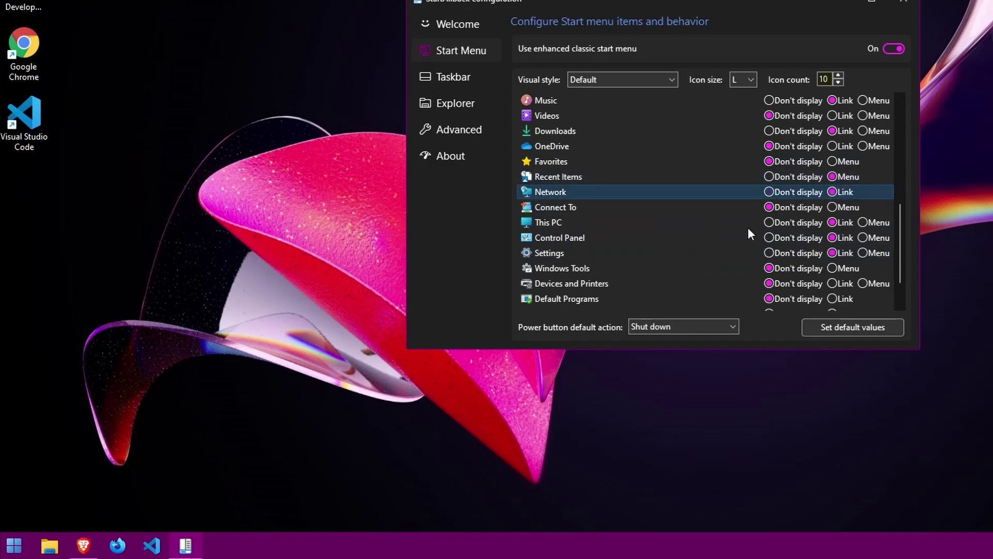
{"action": "left_click", "coordinate": [14, 546]}
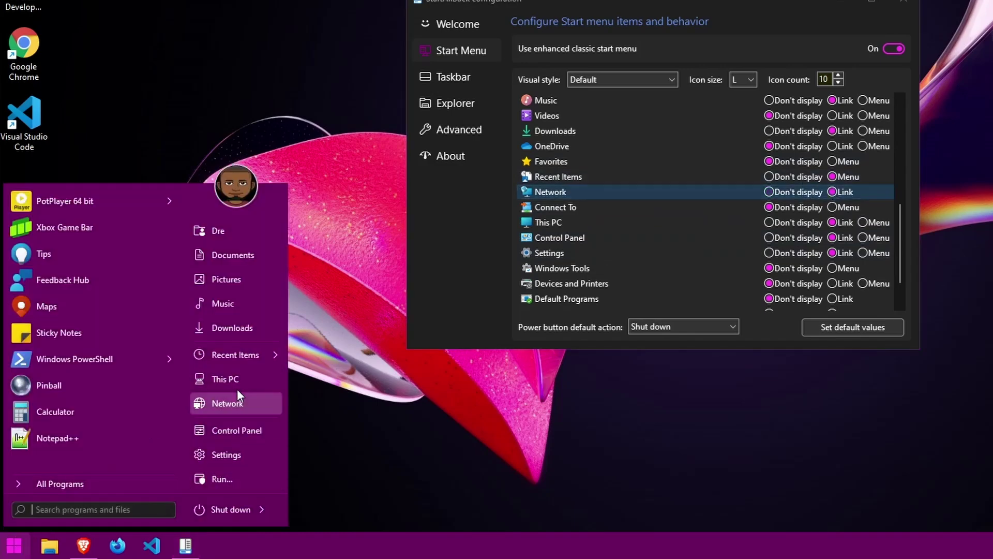
{"action": "left_click", "coordinate": [793, 191]}
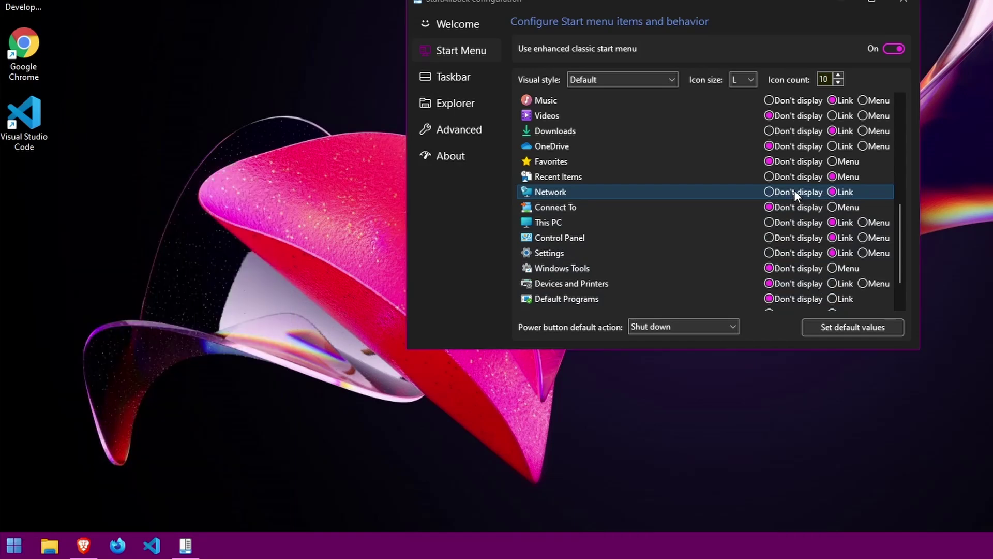
Step: Open the custom folders settings for the Start menu and create a desktop folder named Stuff
{"action": "scroll", "coordinate": [675, 274], "scroll_direction": "up", "scroll_amount": 4}
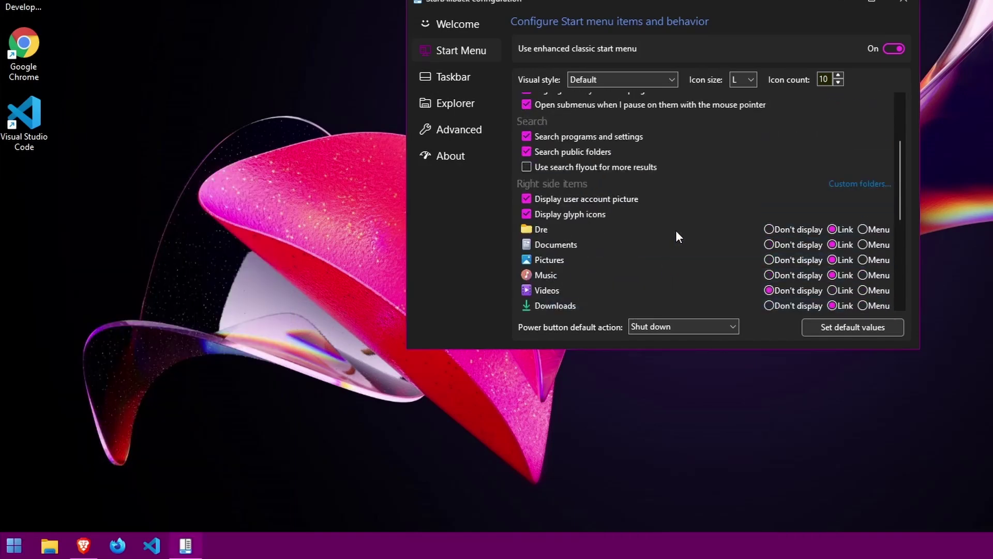
{"action": "left_click", "coordinate": [856, 185]}
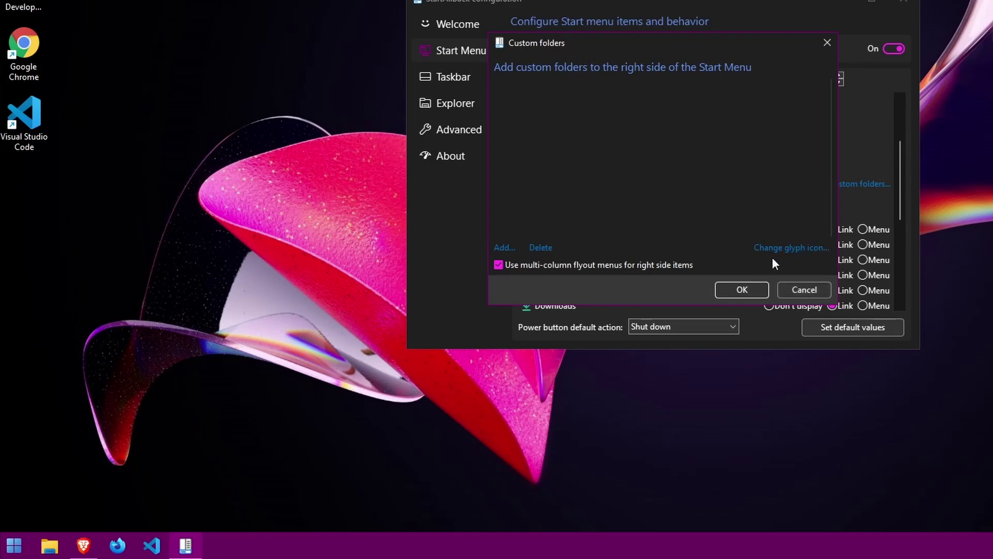
{"action": "right_click", "coordinate": [21, 182]}
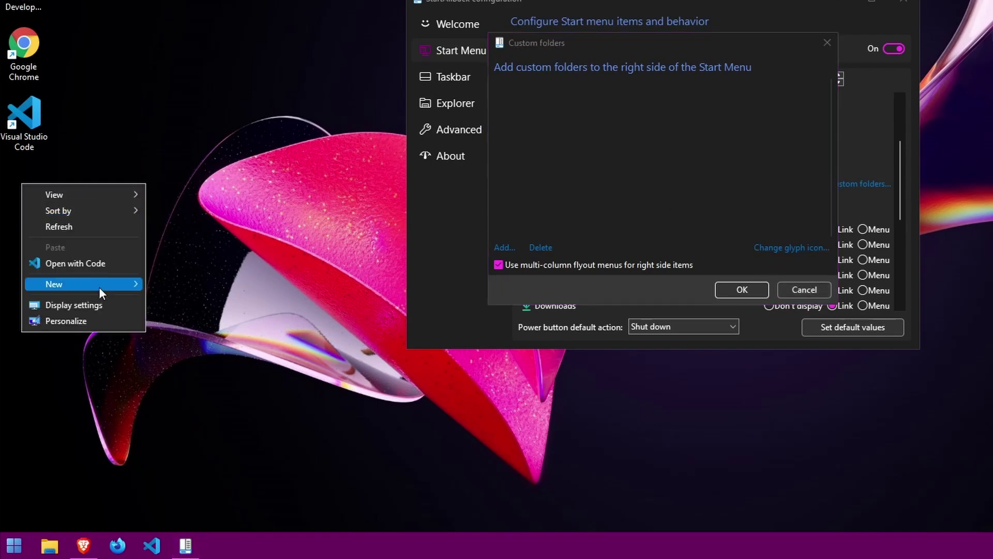
{"action": "mouse_move", "coordinate": [98, 287]}
{"action": "left_click", "coordinate": [182, 285]}
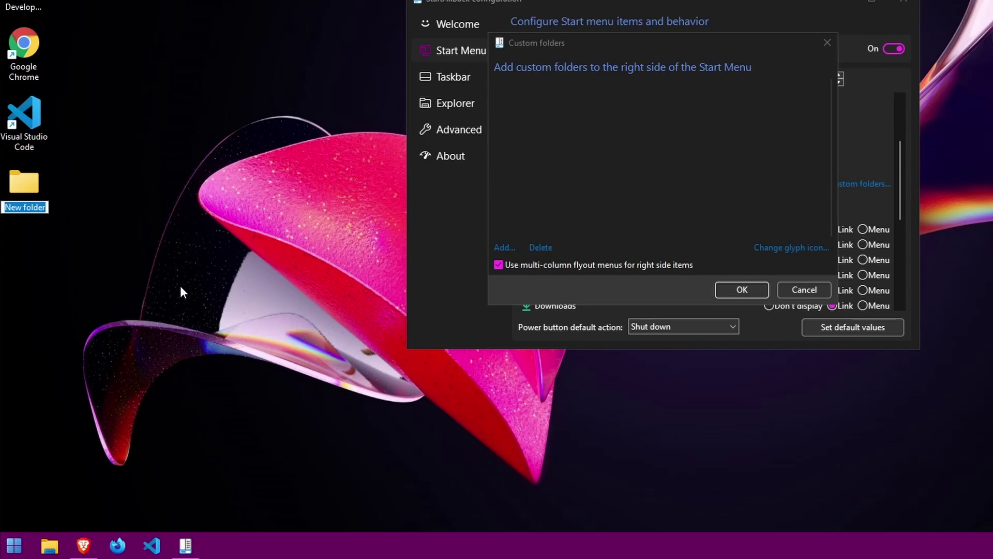
{"action": "type", "text": "Stuff"}
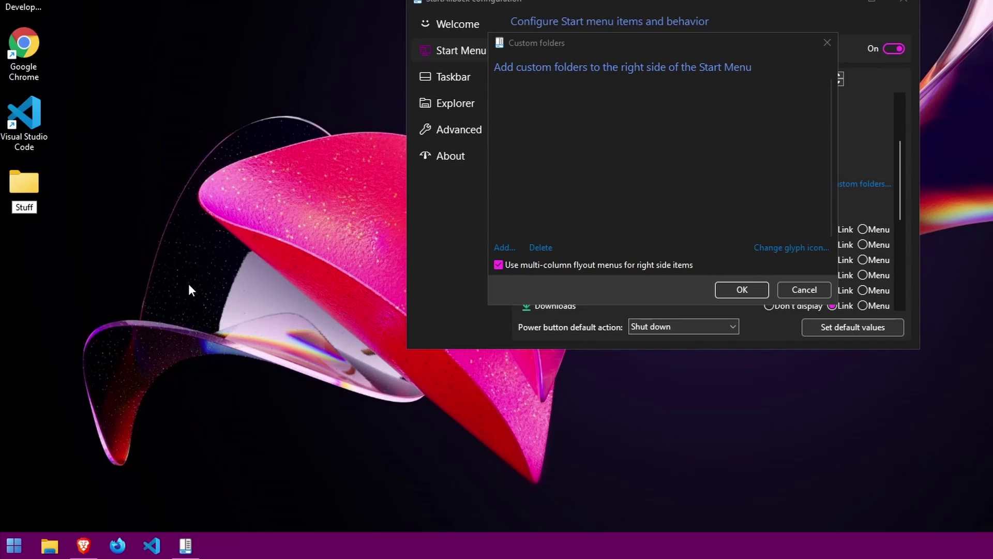
{"action": "key", "text": "Return"}
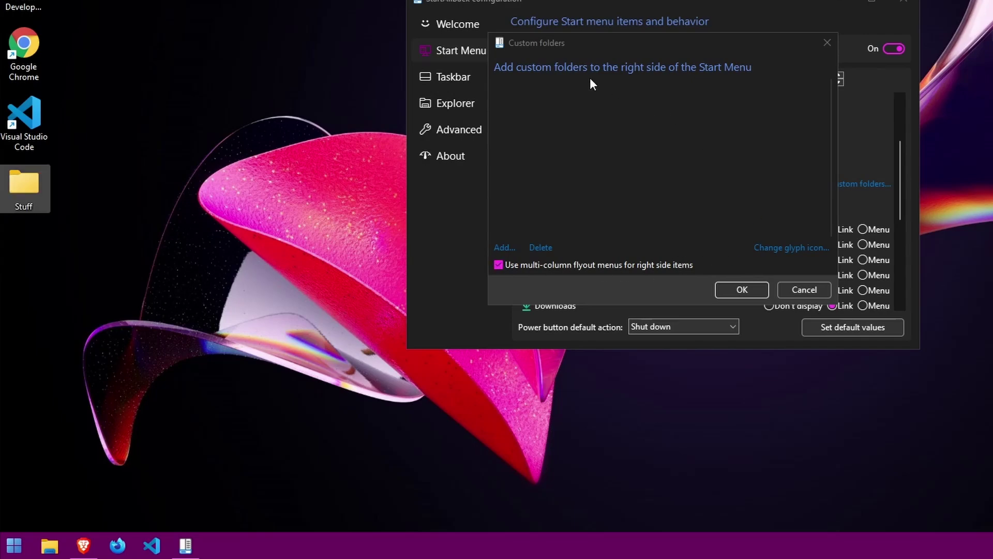
Step: Add the desktop folder Stuff as a custom folder for the right side of the Start menu
{"action": "left_click", "coordinate": [504, 248]}
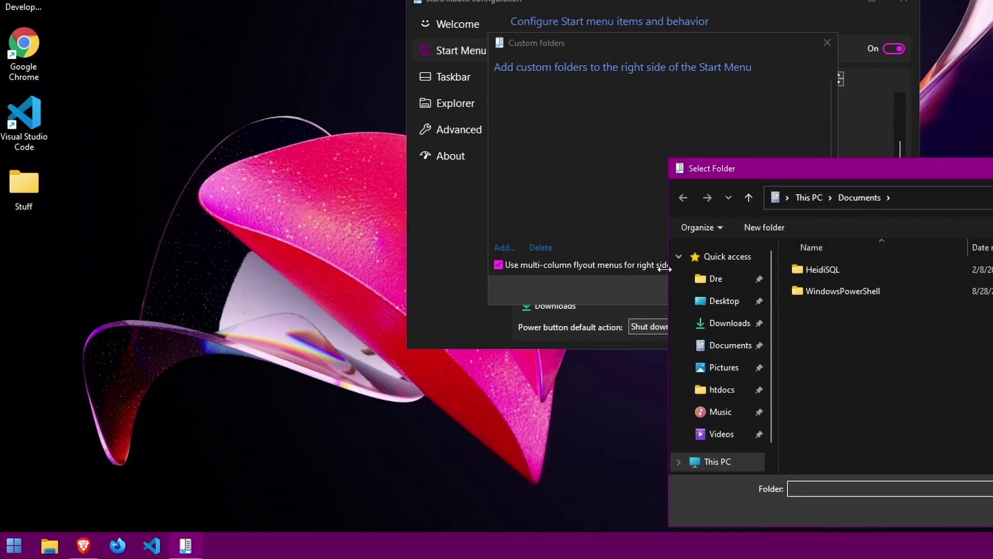
{"action": "left_click", "coordinate": [722, 301]}
{"action": "double_click", "coordinate": [824, 274]}
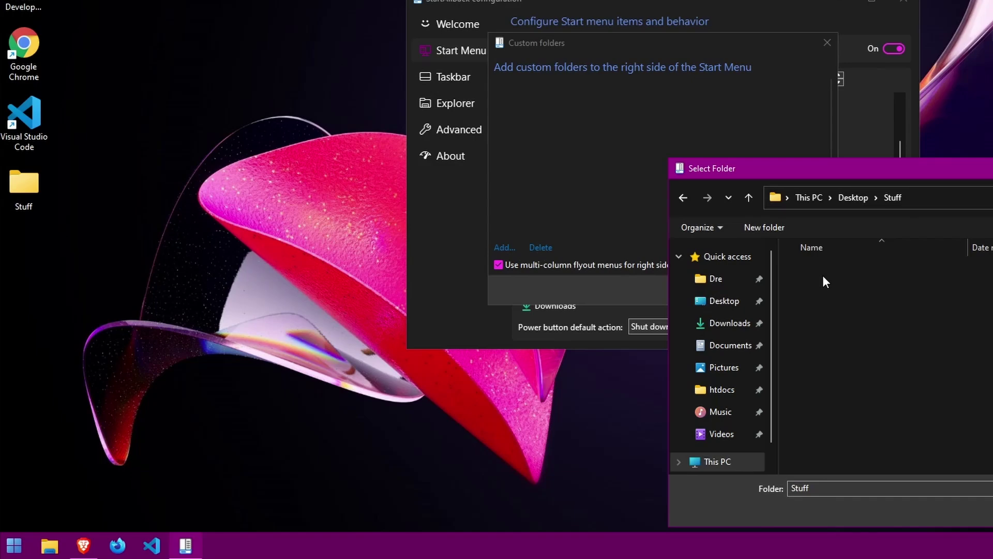
{"action": "key", "text": "Return"}
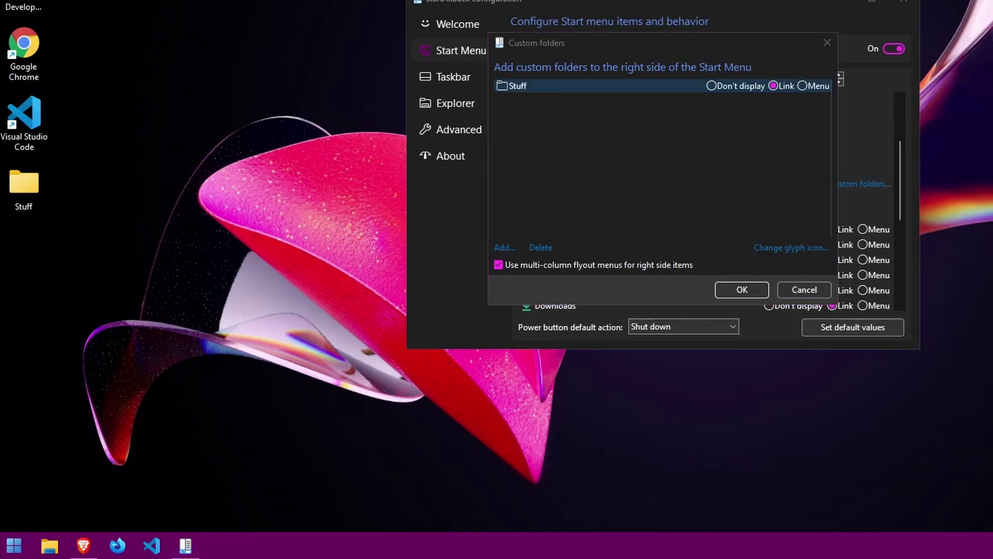
{"action": "left_click", "coordinate": [740, 288]}
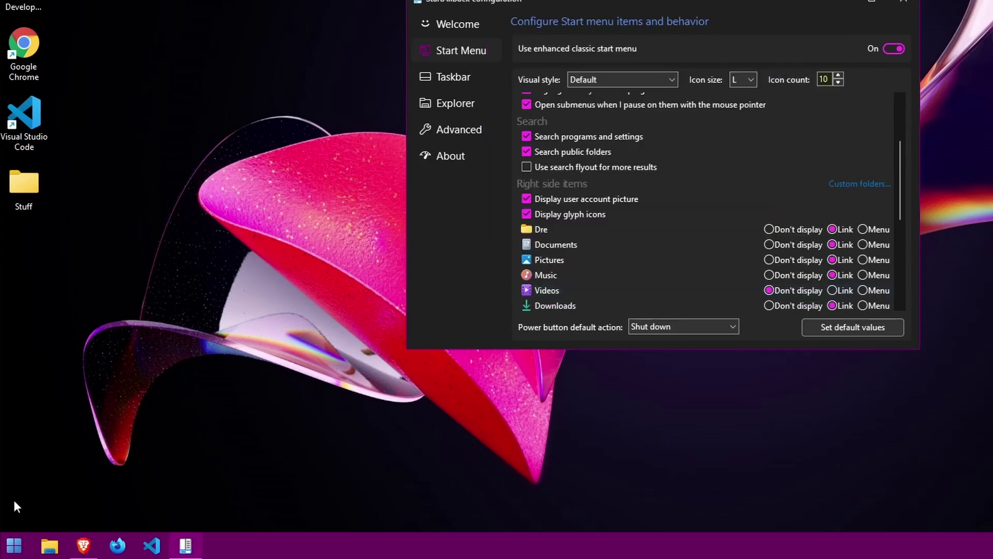
Step: Open the Stuff folder from the Start menu to test its link, and close its window
{"action": "left_click", "coordinate": [14, 545]}
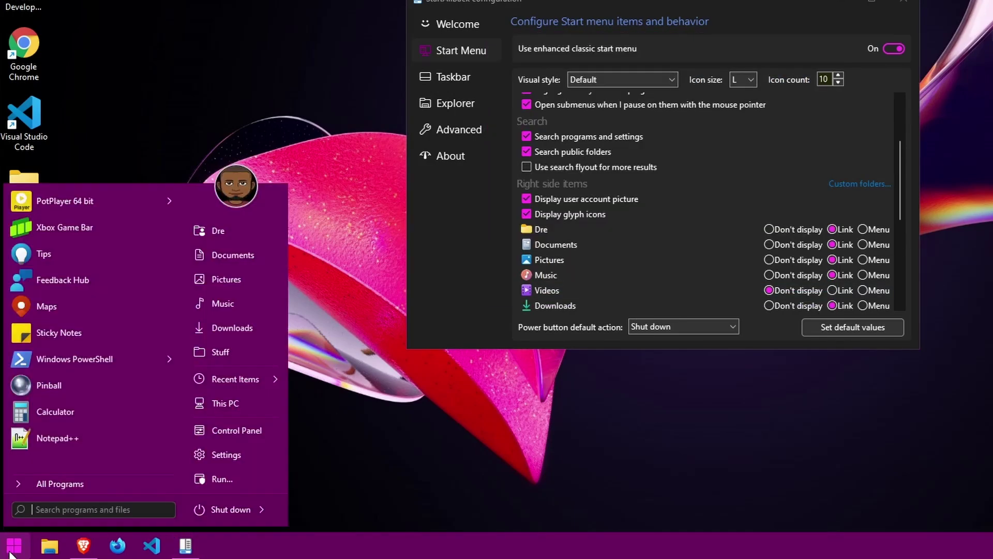
{"action": "left_click", "coordinate": [234, 349]}
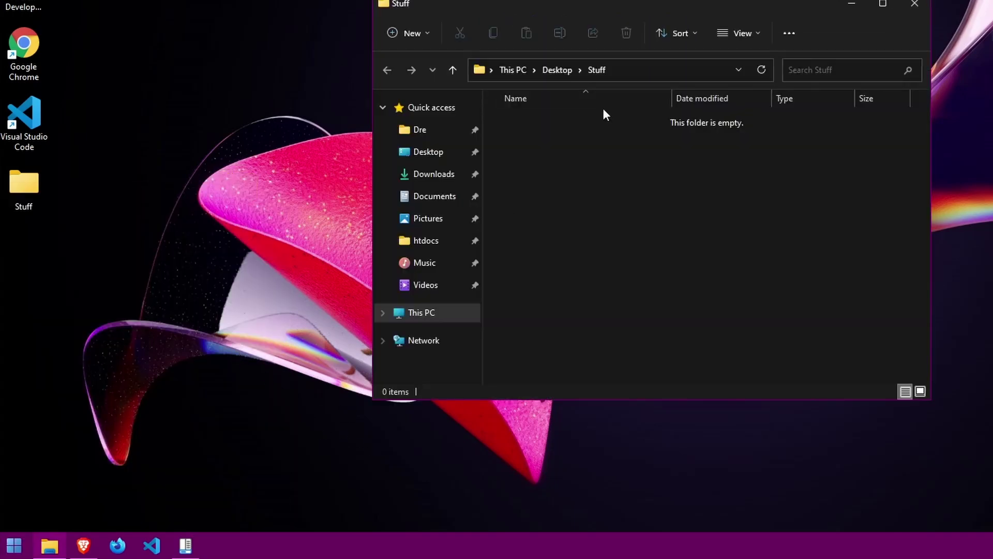
{"action": "left_click", "coordinate": [914, 3]}
Step: Delete Stuff from the Start menu's custom folders and apply the change
{"action": "left_click", "coordinate": [859, 184]}
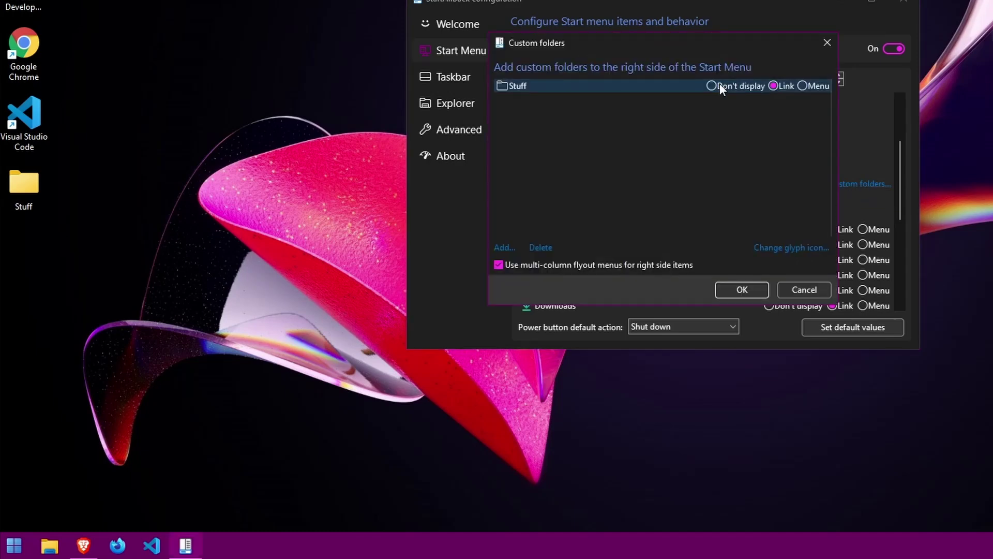
{"action": "left_click", "coordinate": [541, 248]}
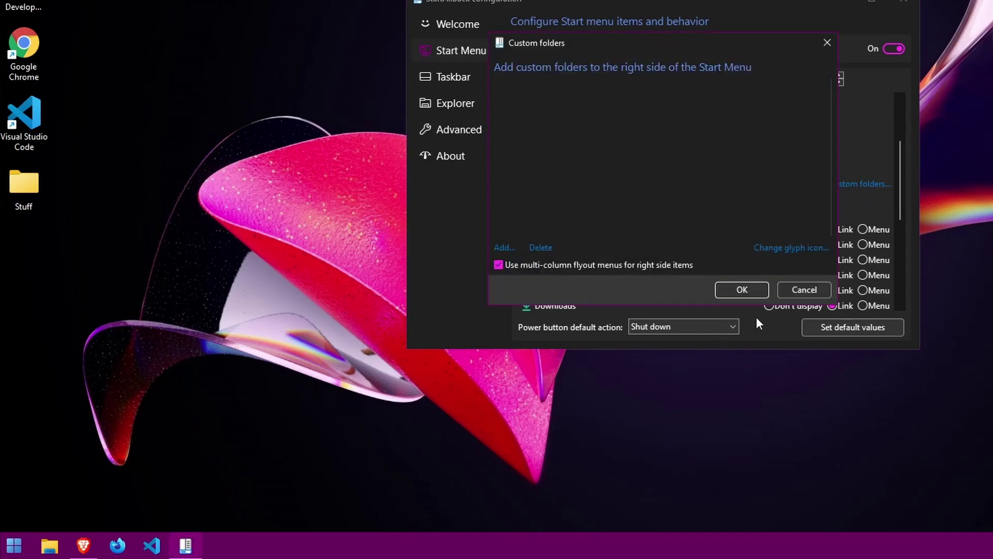
{"action": "left_click", "coordinate": [740, 290]}
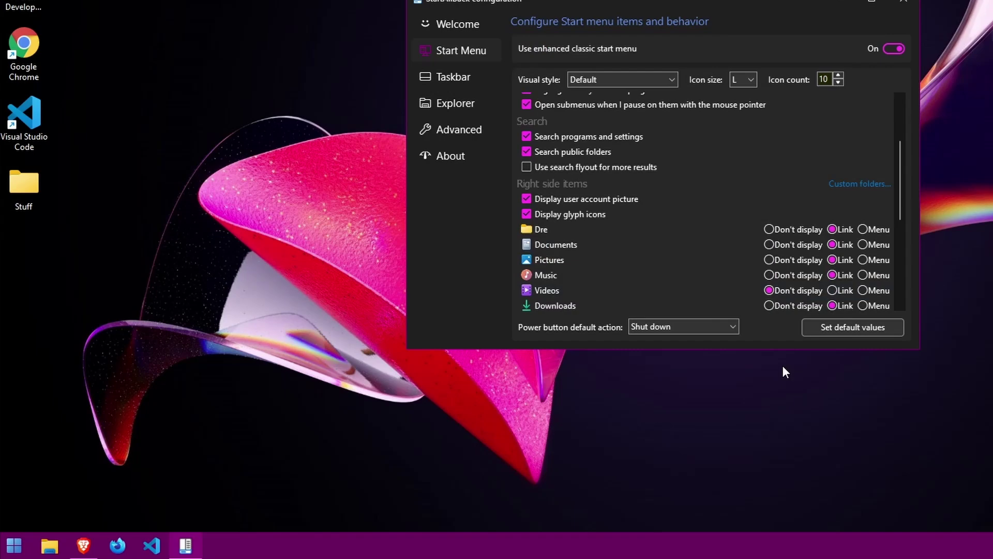
Step: Try turning off the enhanced classic Start menu, view the standard Windows 11 Start menu, and turn the option back on
{"action": "scroll", "coordinate": [703, 207], "scroll_direction": "down", "scroll_amount": 1}
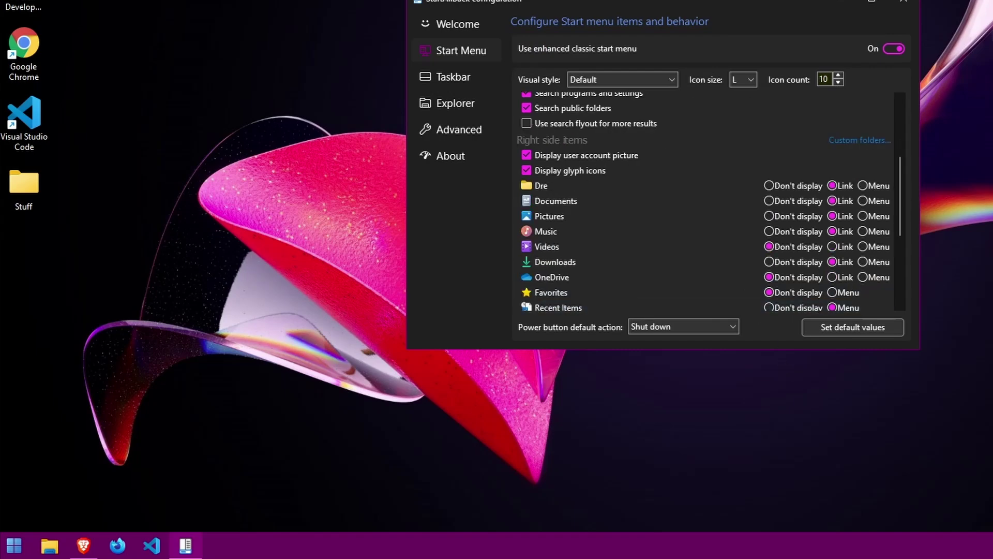
{"action": "left_click", "coordinate": [900, 116]}
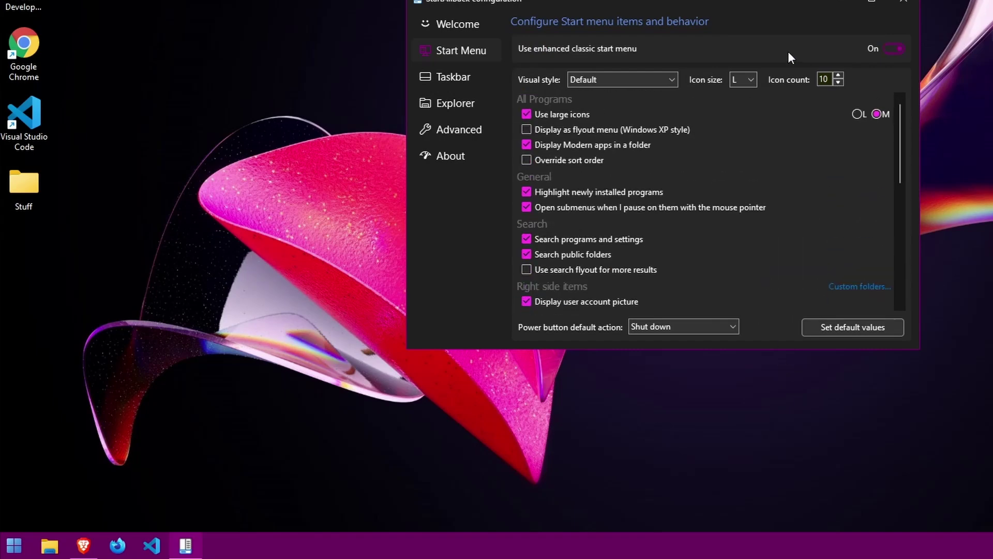
{"action": "left_click", "coordinate": [892, 50]}
{"action": "left_click", "coordinate": [14, 545]}
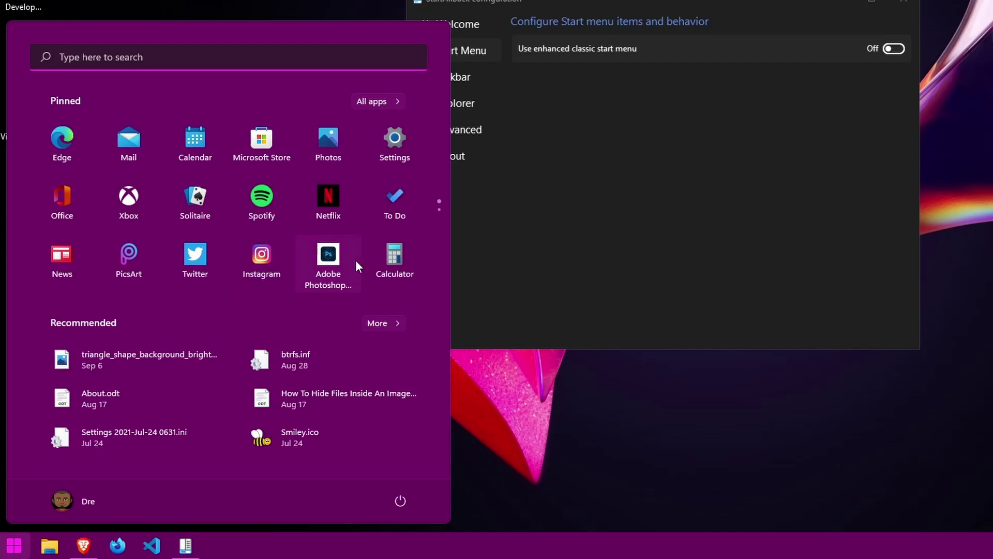
{"action": "left_click", "coordinate": [896, 48]}
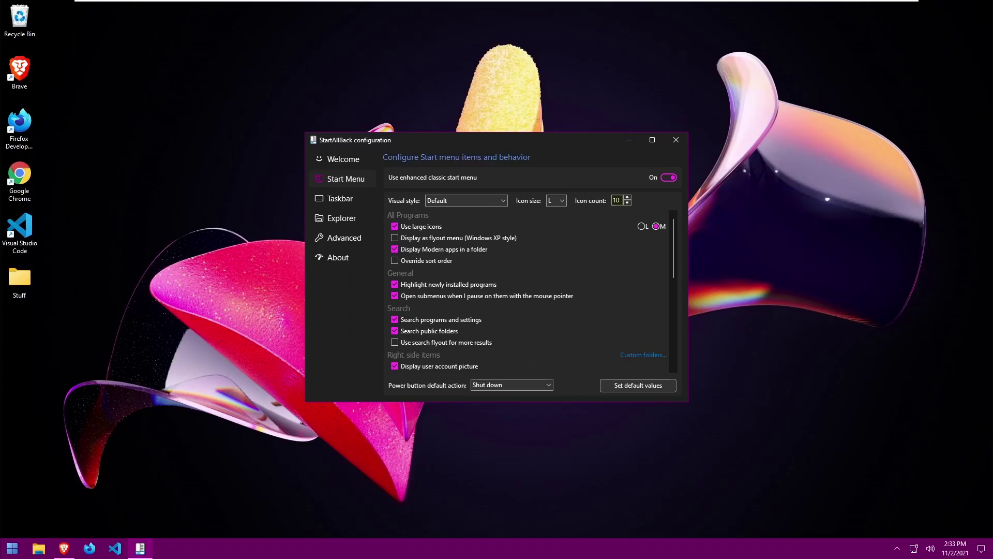
Step: Try the Plain8 visual style in the taskbar settings and switch the style to Windows 7
{"action": "left_click", "coordinate": [336, 201]}
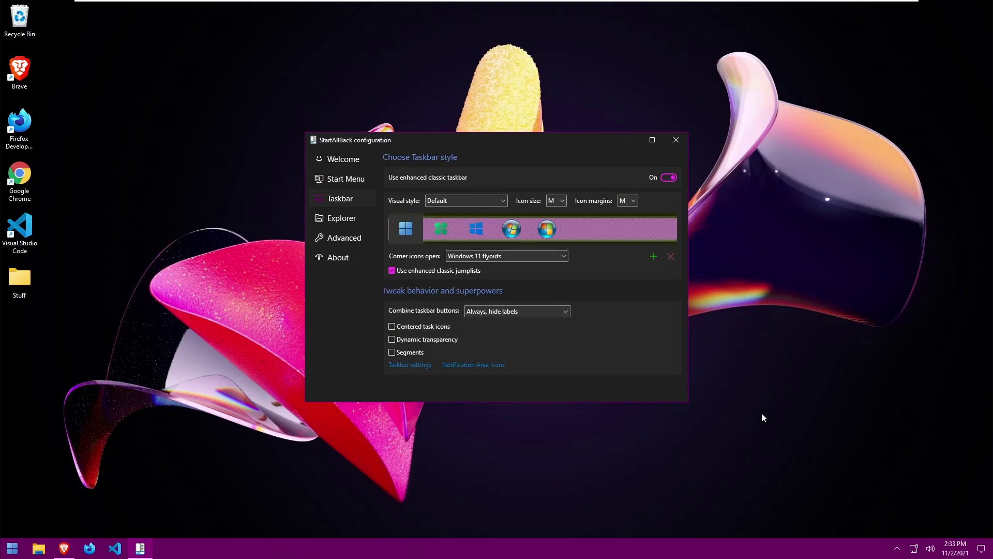
{"action": "left_click", "coordinate": [458, 200]}
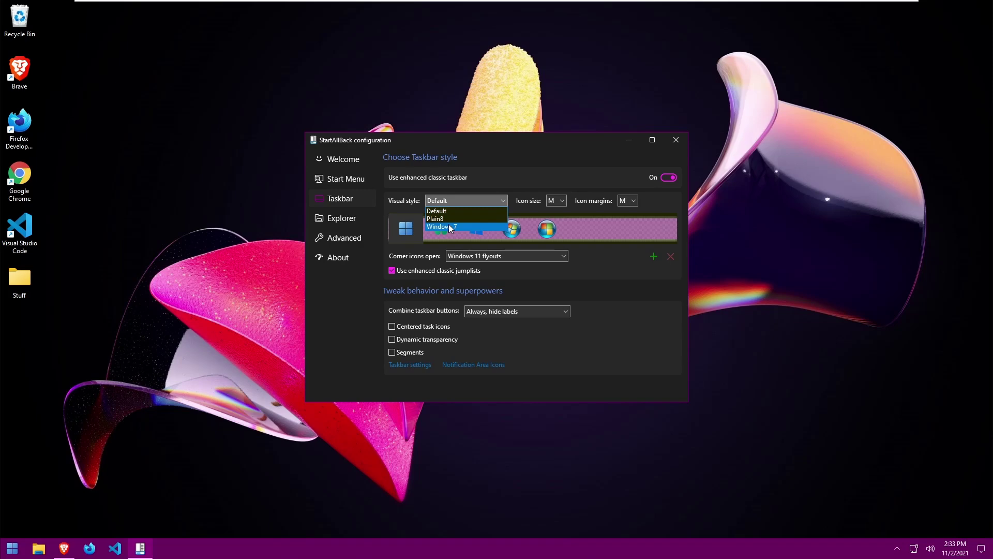
{"action": "left_click", "coordinate": [447, 219]}
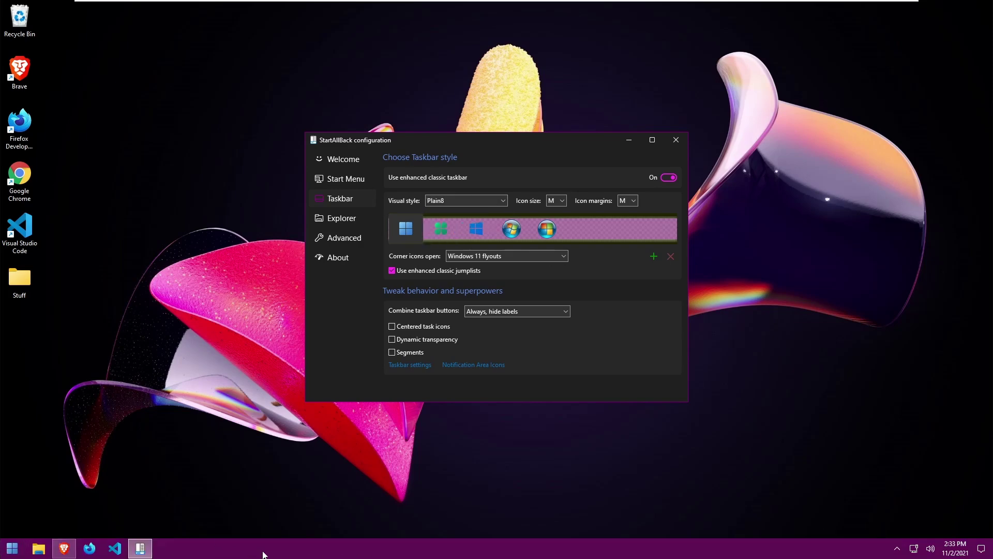
{"action": "left_click", "coordinate": [449, 197]}
{"action": "left_click", "coordinate": [445, 227]}
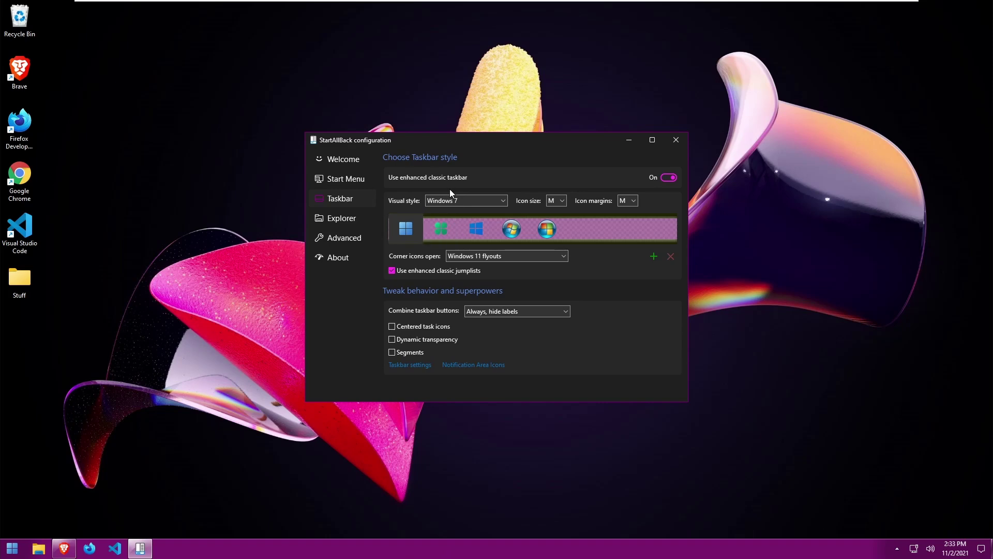
Step: Set the taskbar's visual style to Default, try icon sizes L and XL, and return the icon size to M
{"action": "left_click", "coordinate": [559, 202]}
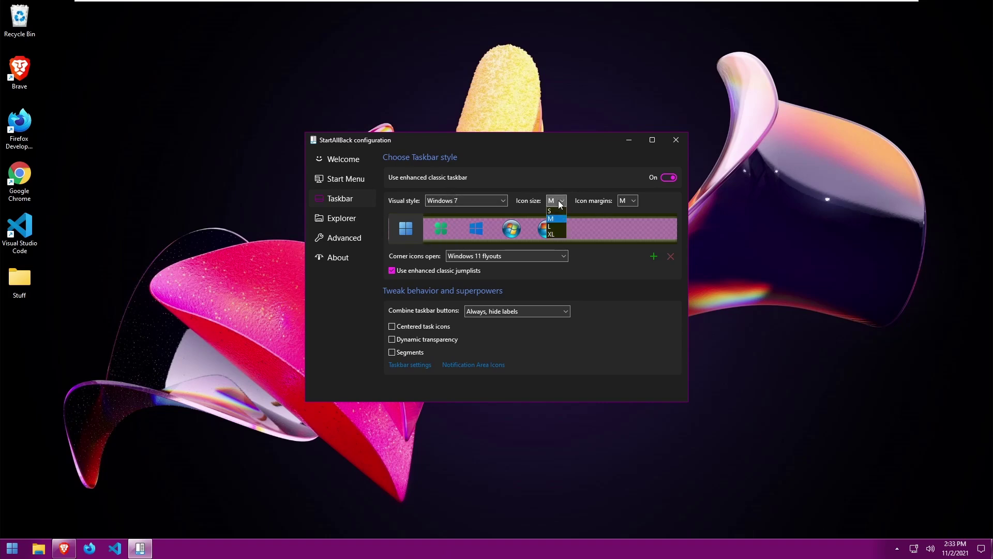
{"action": "left_click", "coordinate": [552, 226]}
{"action": "left_click", "coordinate": [475, 201]}
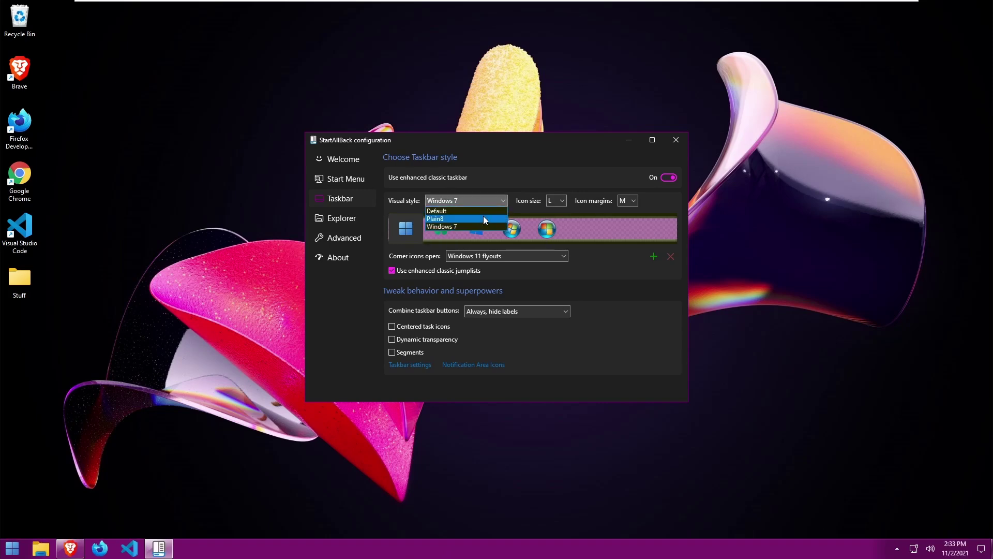
{"action": "left_click", "coordinate": [484, 212]}
{"action": "left_click", "coordinate": [558, 200]}
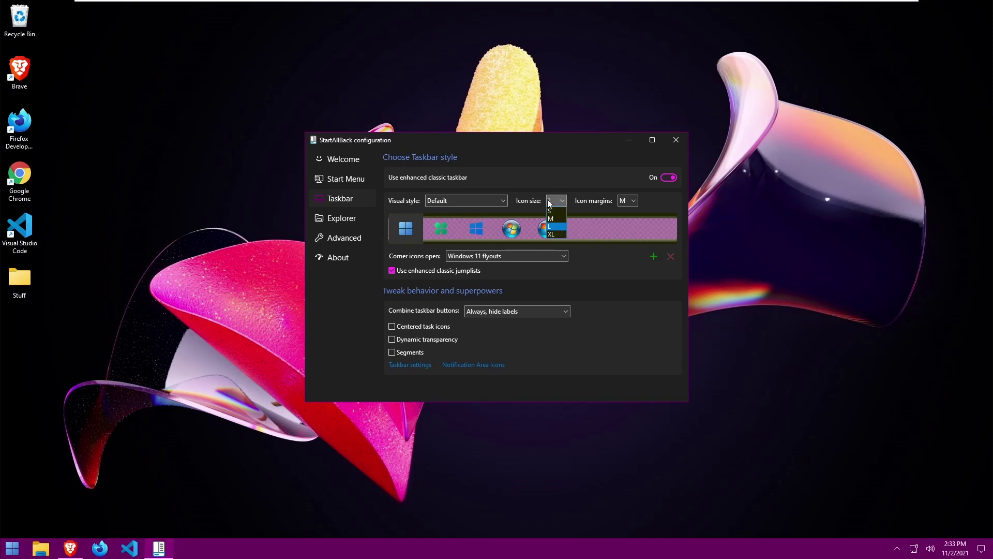
{"action": "left_click", "coordinate": [552, 234]}
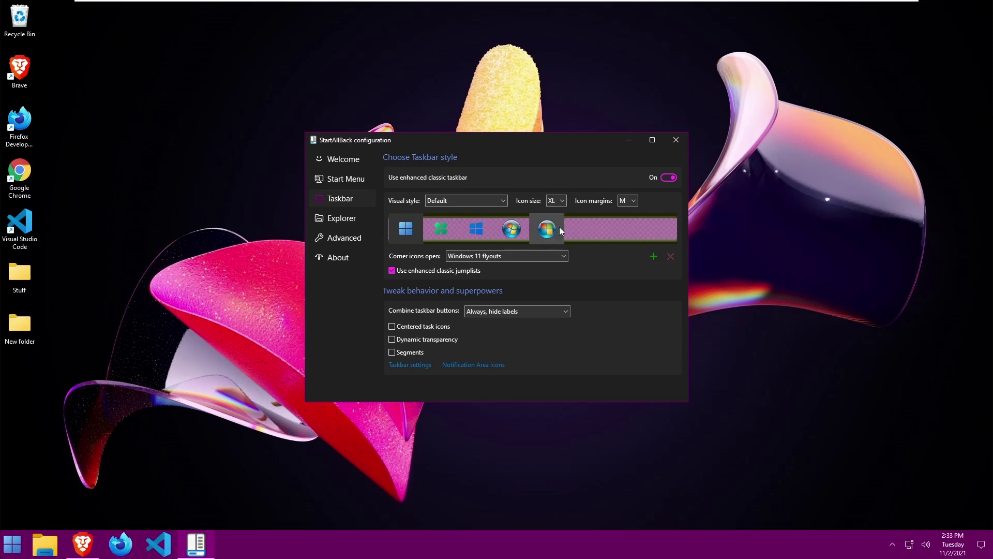
{"action": "left_click", "coordinate": [561, 203]}
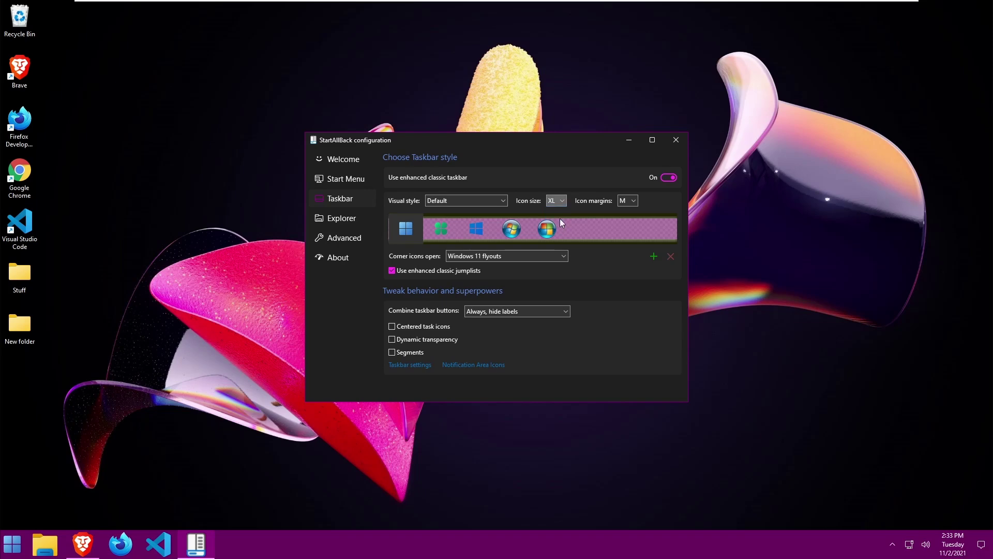
Step: Try the L size for the taskbar icon margins and return the margins to M
{"action": "left_click", "coordinate": [629, 205]}
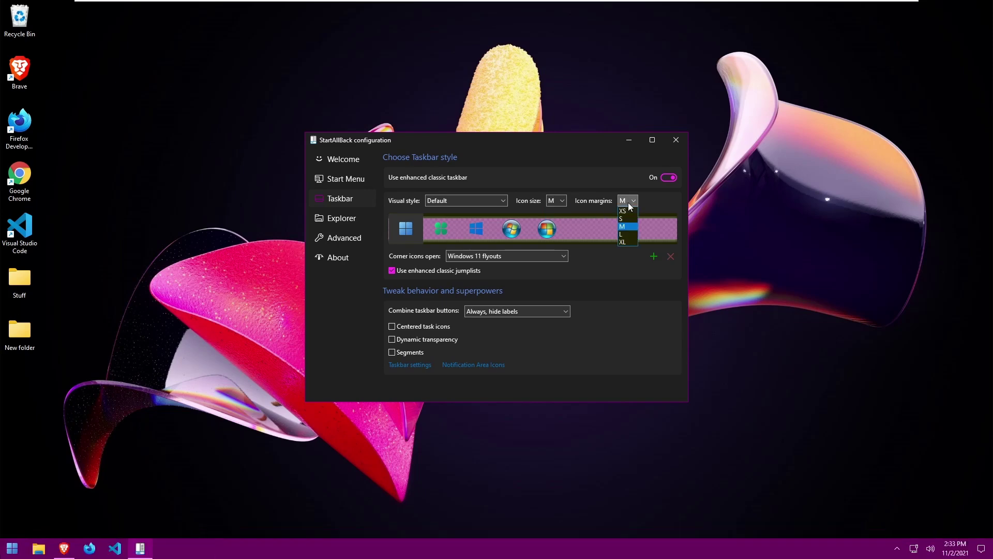
{"action": "left_click", "coordinate": [627, 233]}
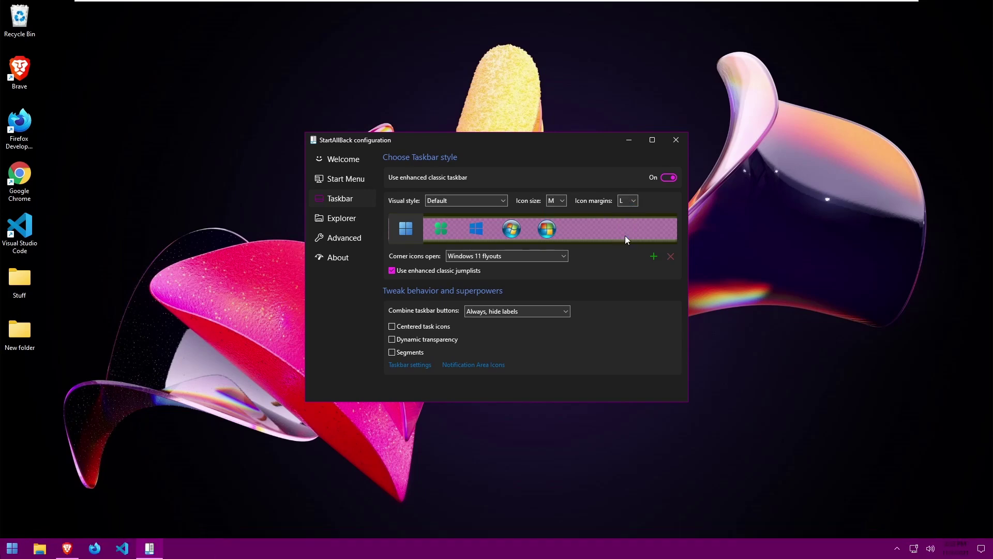
{"action": "left_click", "coordinate": [629, 201]}
{"action": "left_click", "coordinate": [627, 226]}
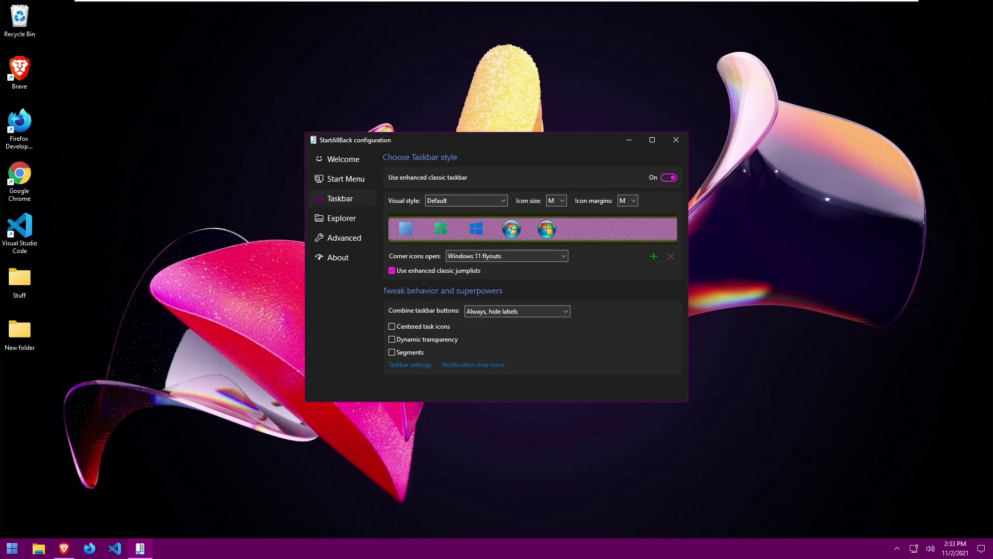
Step: View and cancel the file picker for a custom Start button image, and look through the options for combining taskbar buttons
{"action": "left_click", "coordinate": [653, 257]}
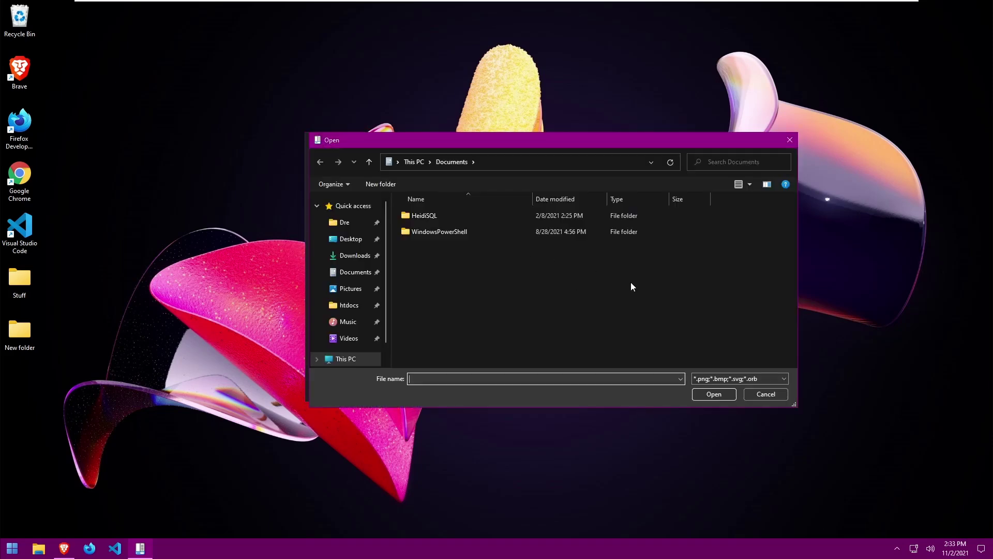
{"action": "left_click", "coordinate": [767, 394]}
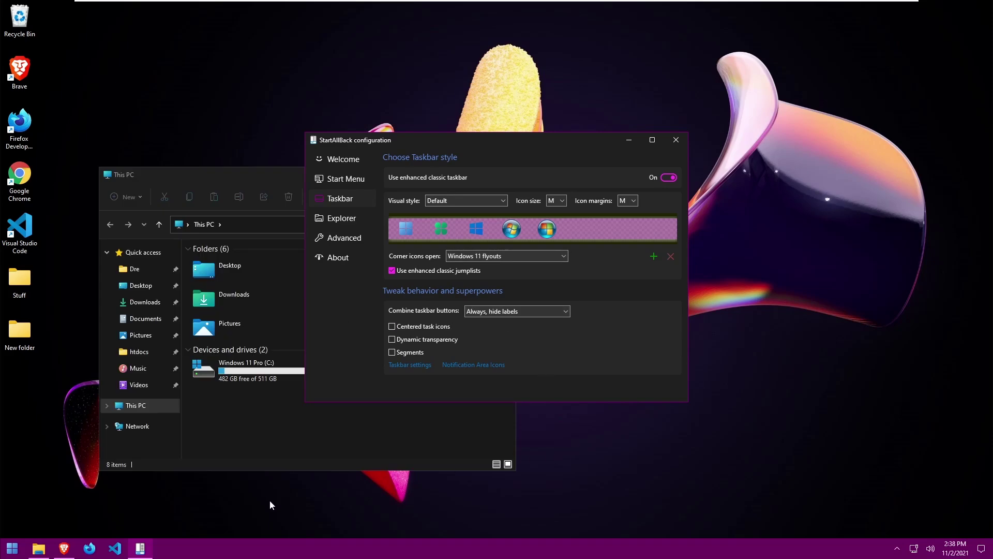
{"action": "left_click", "coordinate": [517, 311]}
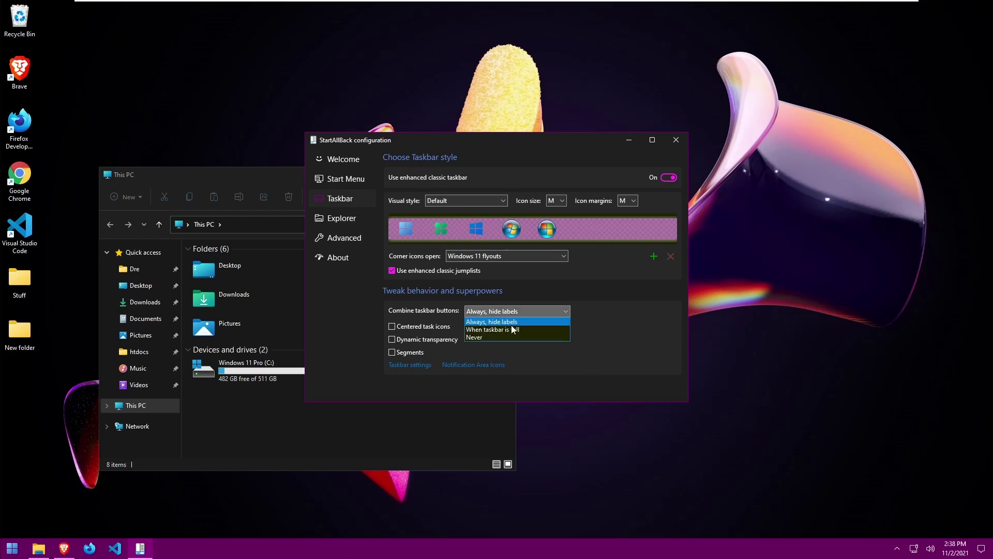
{"action": "left_click", "coordinate": [384, 318]}
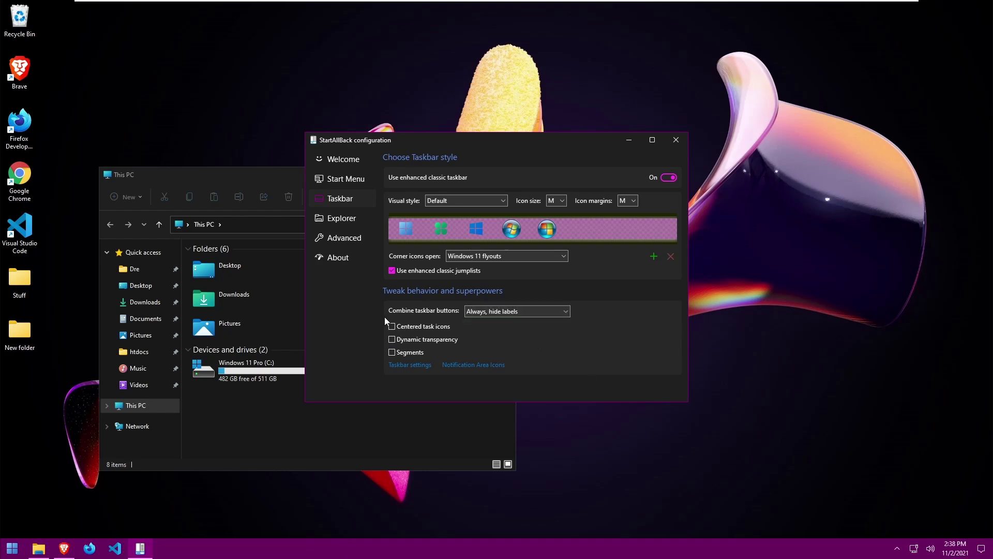
Step: Enable Dynamic transparency, Segments and Centered task icons for the taskbar
{"action": "left_click", "coordinate": [415, 326]}
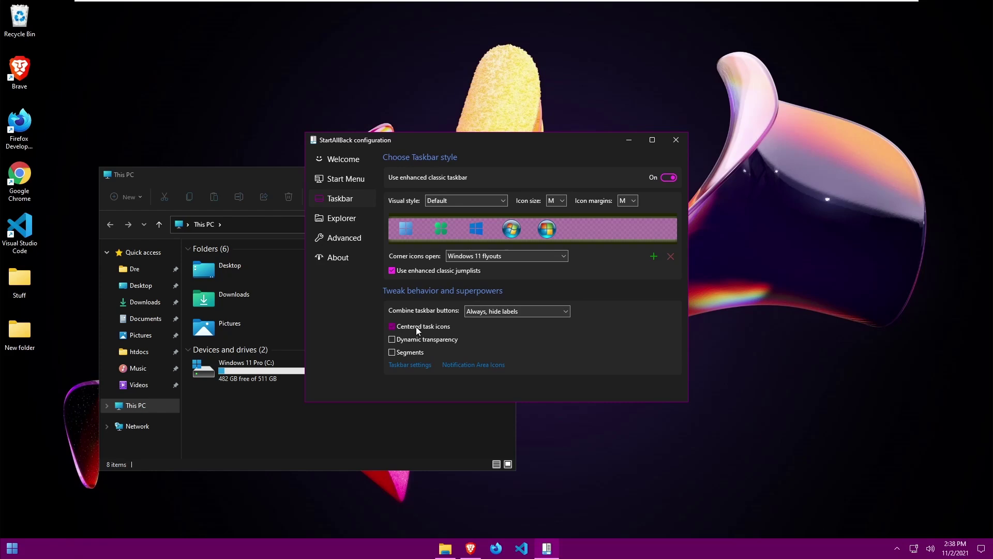
{"action": "left_click", "coordinate": [411, 327]}
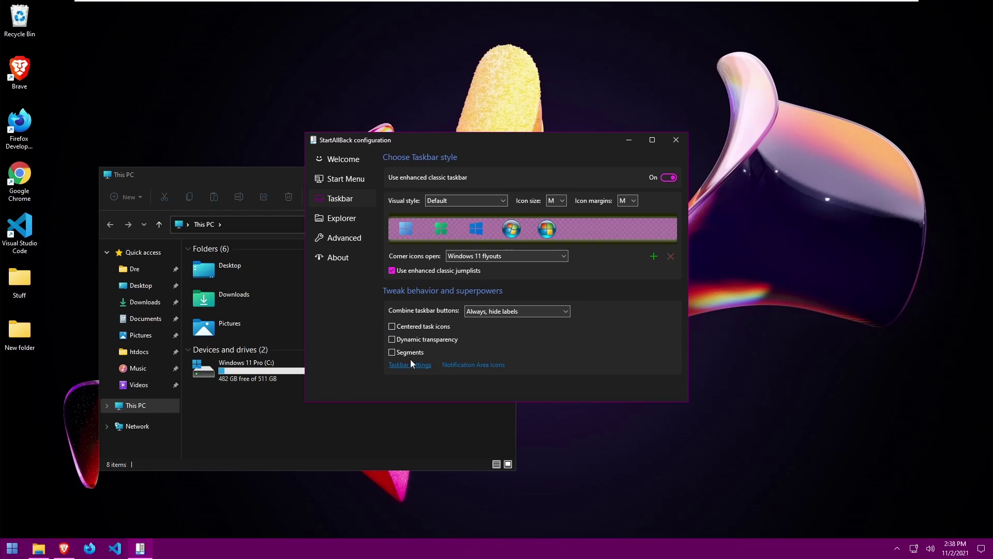
{"action": "left_click", "coordinate": [396, 338]}
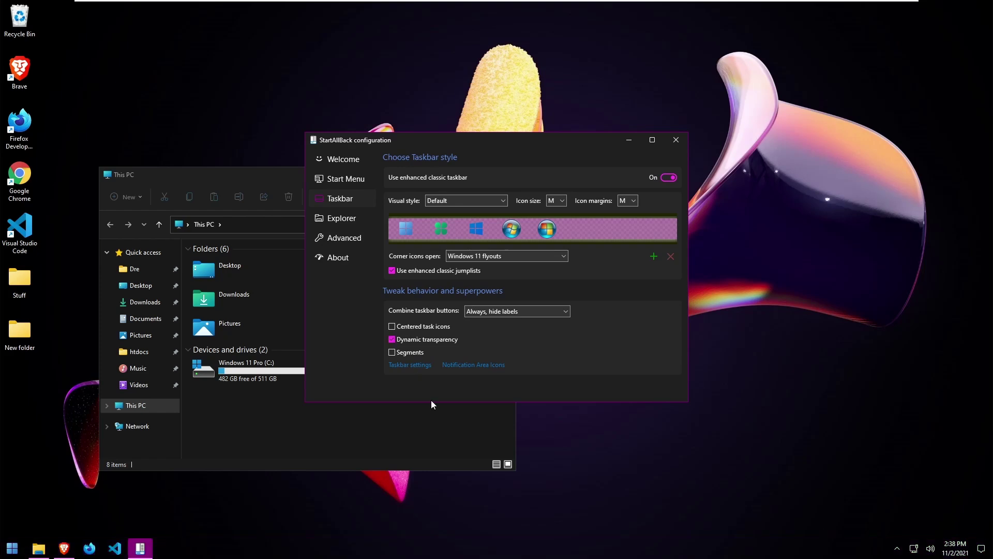
{"action": "left_click", "coordinate": [392, 353]}
{"action": "left_click", "coordinate": [393, 352]}
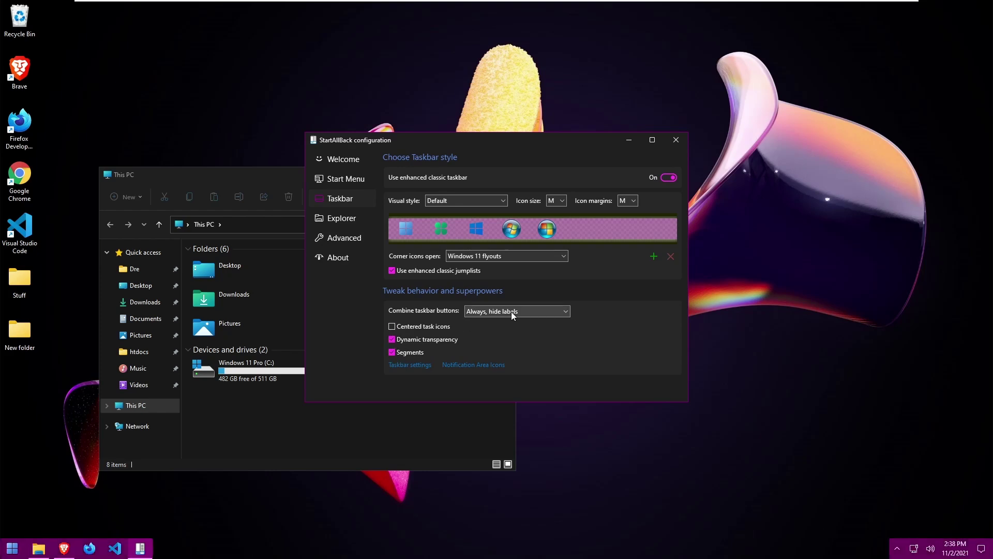
{"action": "left_click", "coordinate": [414, 327]}
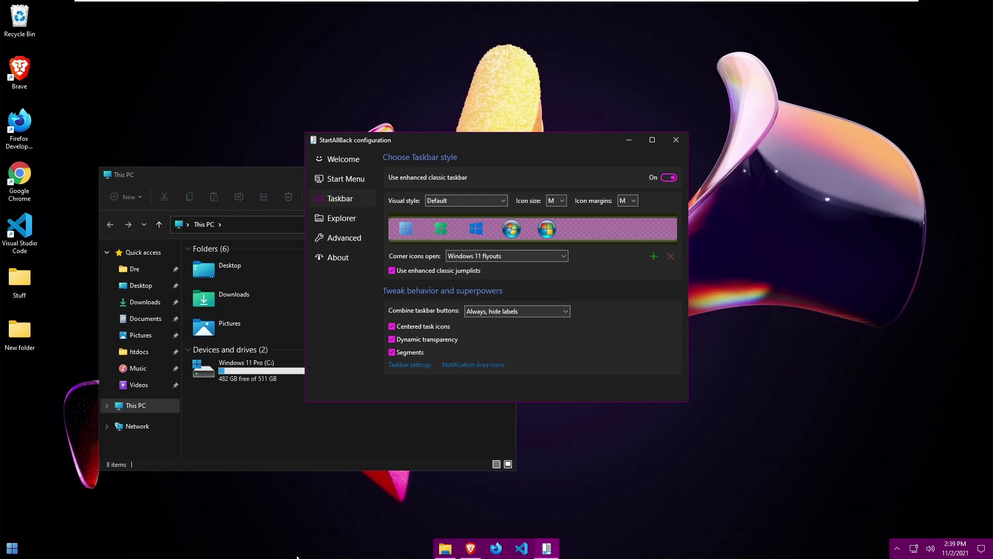
Step: Check the Start menu and PotPlayer's recent files with the new taskbar, and view the Windows taskbar settings before closing them
{"action": "left_click", "coordinate": [12, 549]}
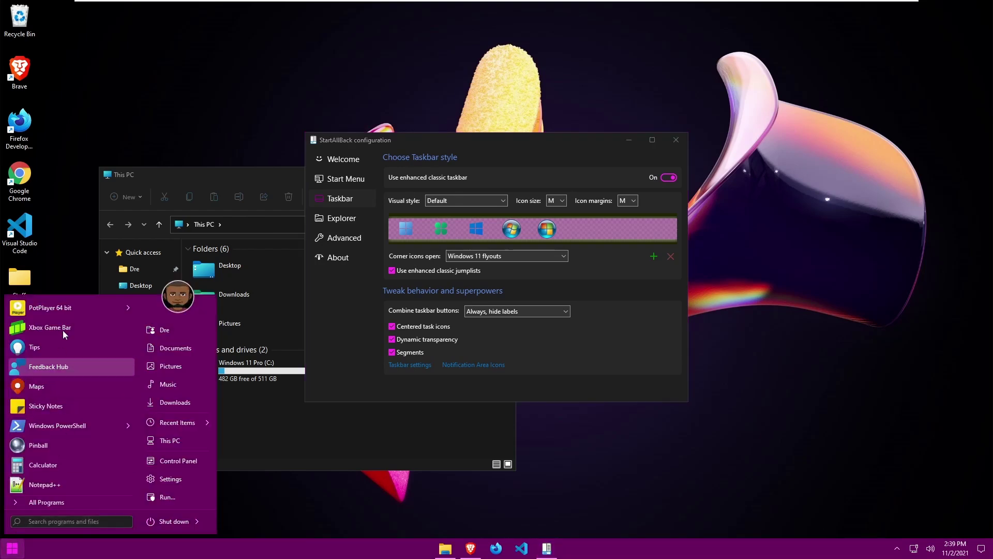
{"action": "mouse_move", "coordinate": [81, 312]}
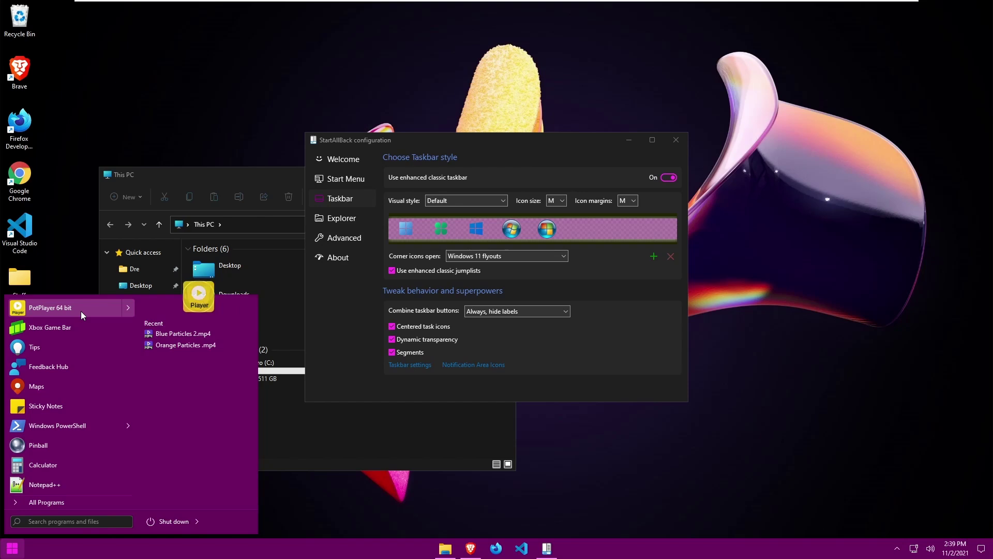
{"action": "left_click", "coordinate": [906, 483]}
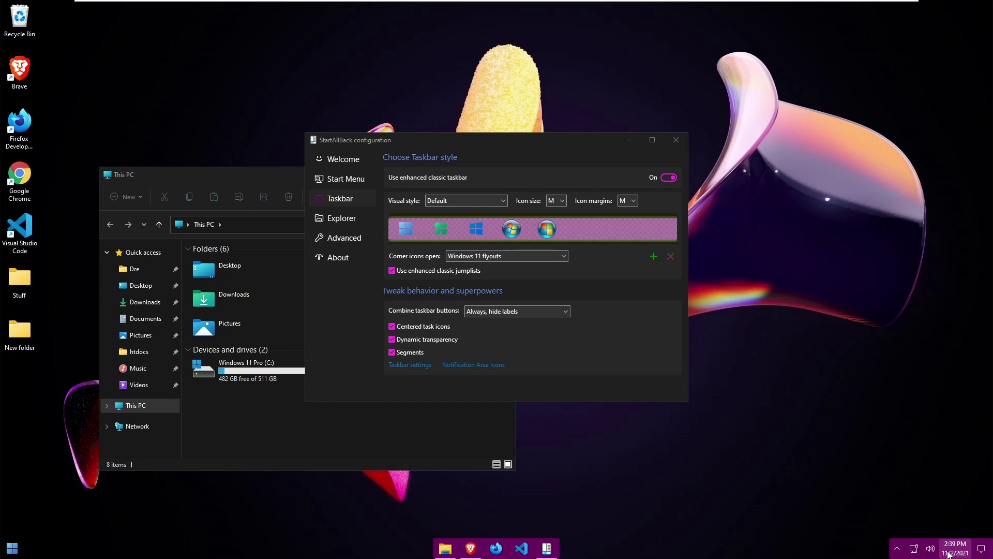
{"action": "left_click", "coordinate": [412, 370]}
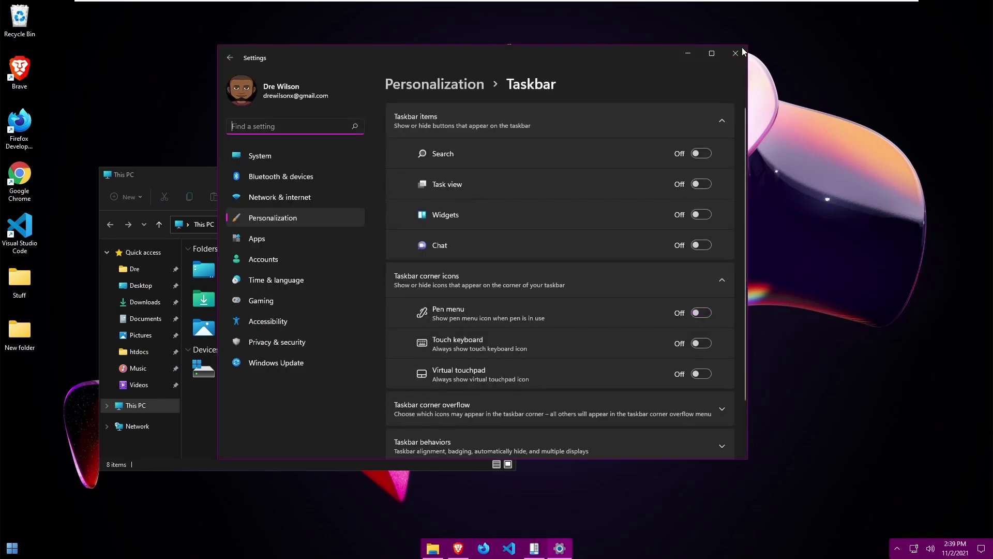
{"action": "left_click", "coordinate": [741, 53]}
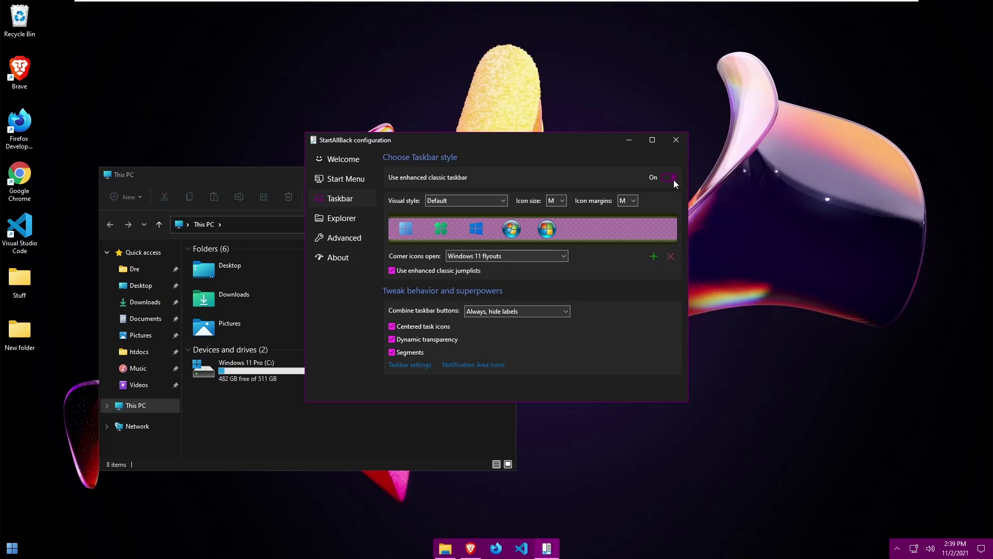
Step: Turn off Mica effect on top in the Explorer settings, and arrange the This PC and configuration windows side by side
{"action": "left_click", "coordinate": [326, 220]}
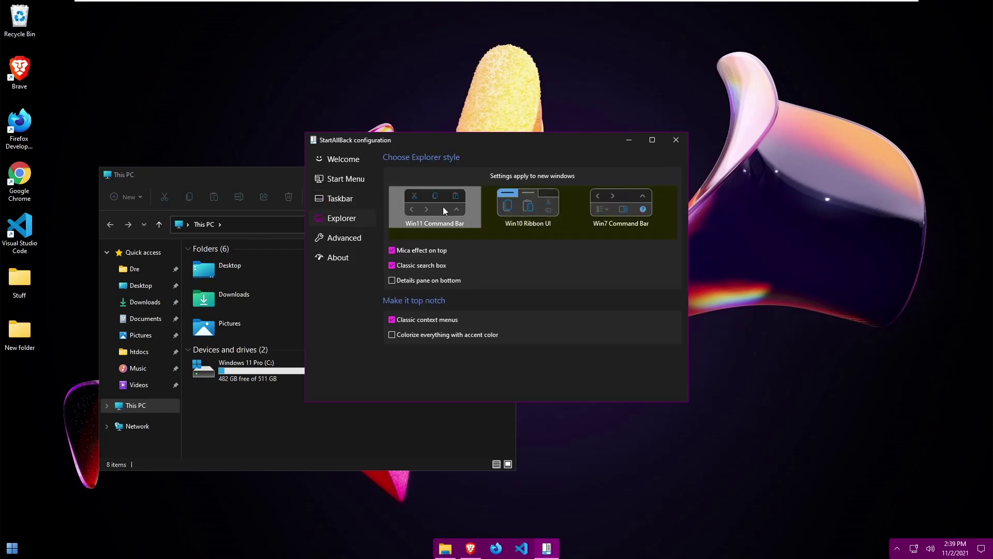
{"action": "left_click_drag", "start_coordinate": [240, 179], "coordinate": [218, 225]}
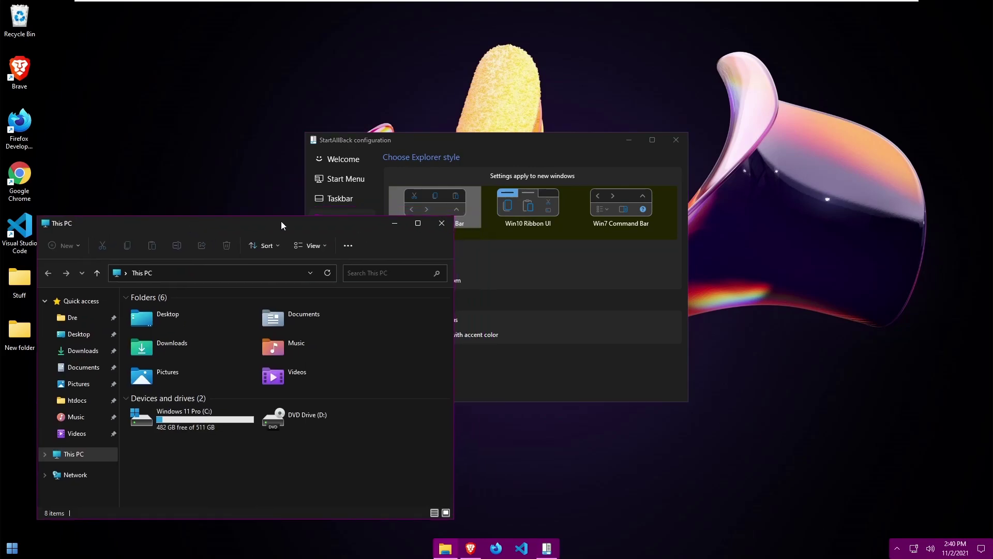
{"action": "left_click", "coordinate": [650, 253]}
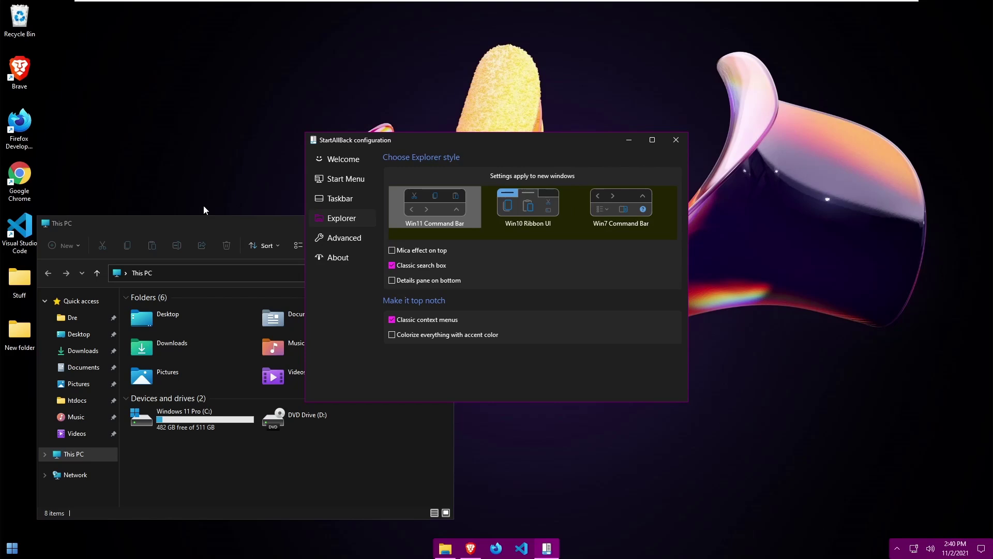
{"action": "left_click_drag", "start_coordinate": [424, 139], "coordinate": [626, 136]}
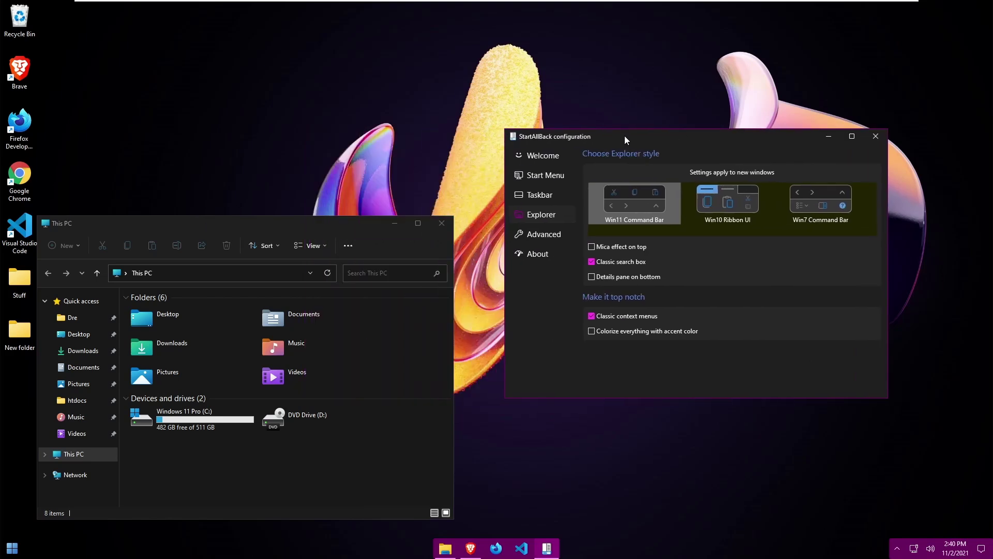
{"action": "left_click_drag", "start_coordinate": [67, 224], "coordinate": [60, 164]}
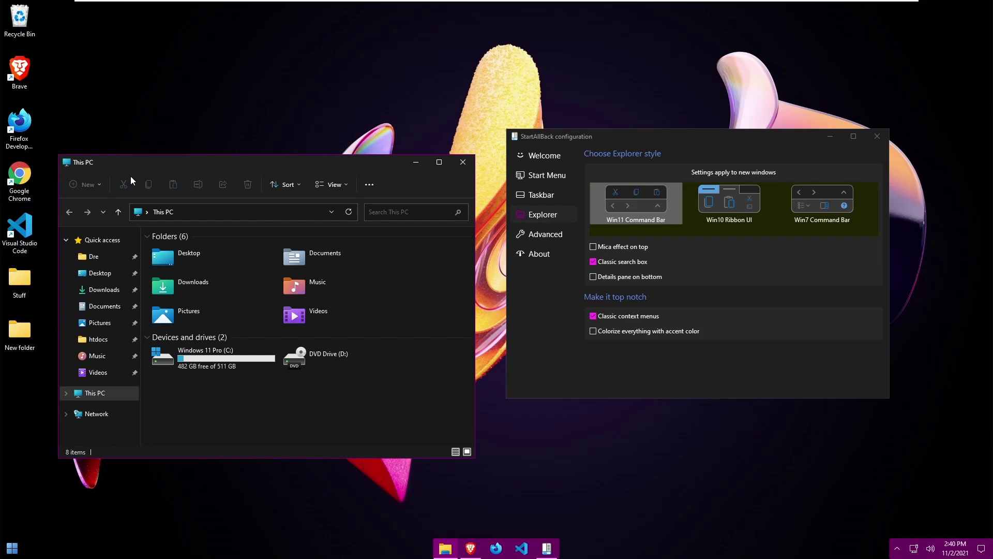
Step: Set the Explorer style to Win10 Ribbon UI, and replace the This PC window with a new window of the desktop's Stuff folder
{"action": "left_click", "coordinate": [749, 208]}
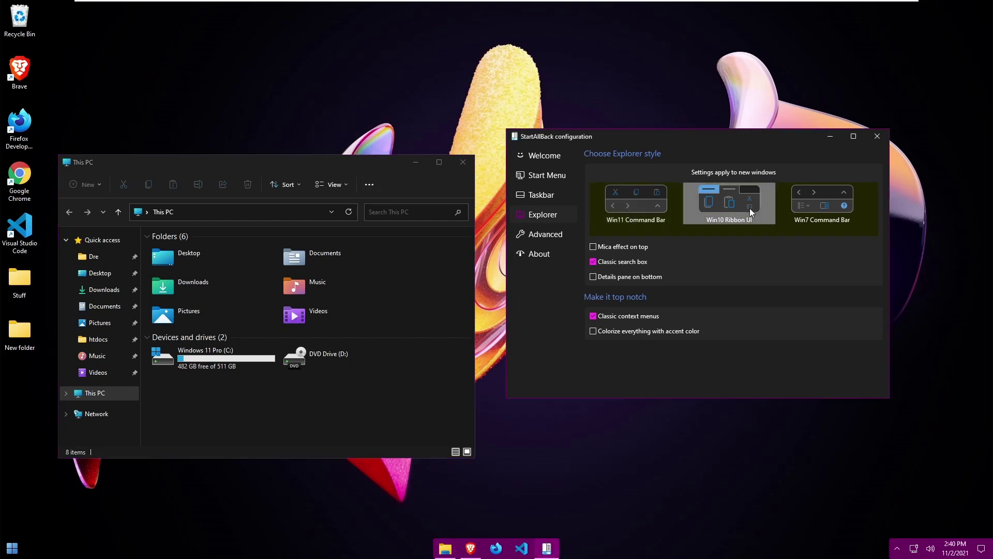
{"action": "left_click", "coordinate": [465, 164]}
{"action": "double_click", "coordinate": [19, 282]}
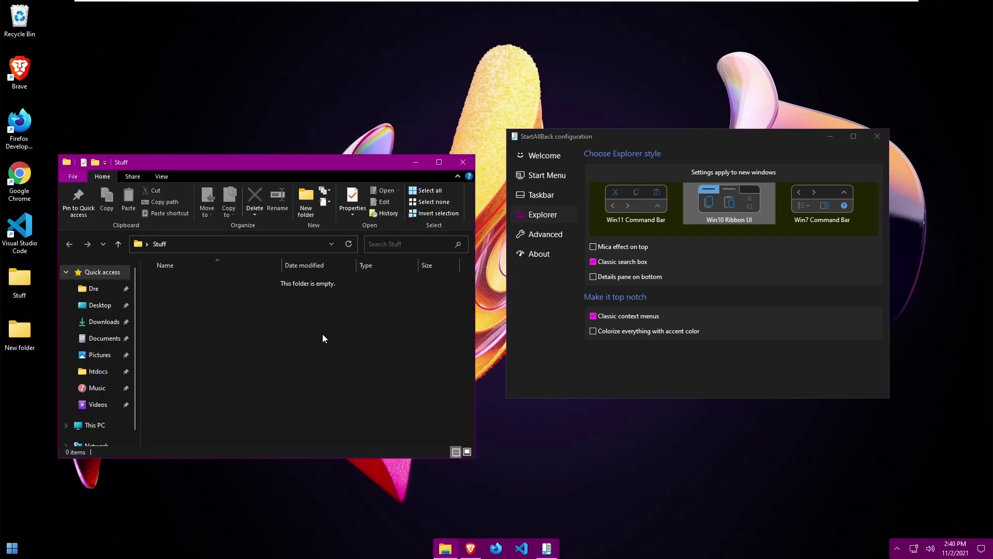
{"action": "mouse_move", "coordinate": [219, 168]}
{"action": "left_mouse_down"}
{"action": "mouse_move", "coordinate": [294, 171]}
{"action": "mouse_move", "coordinate": [227, 171]}
{"action": "left_mouse_up"}
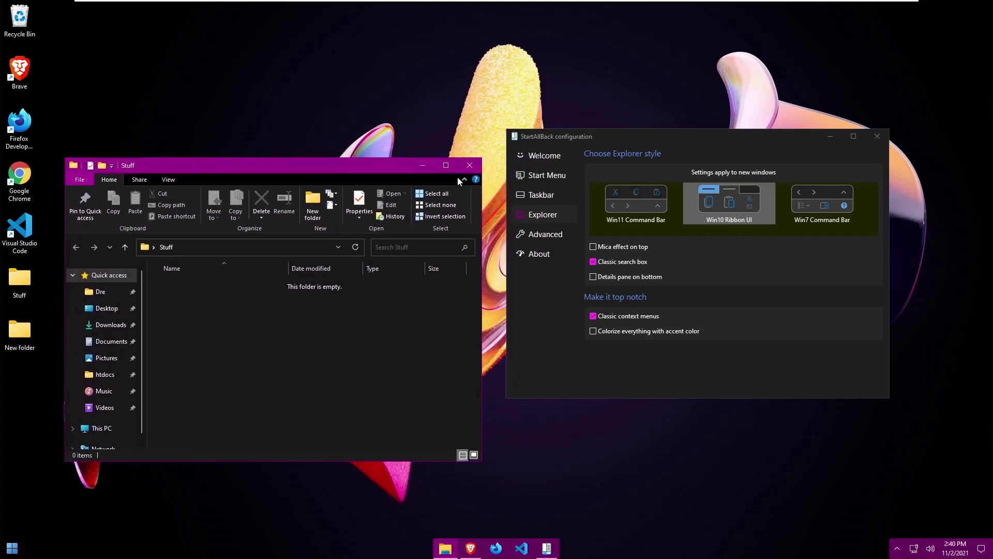
Step: Open a second window of the Stuff folder from within Explorer and reposition it over the first
{"action": "left_click", "coordinate": [80, 180]}
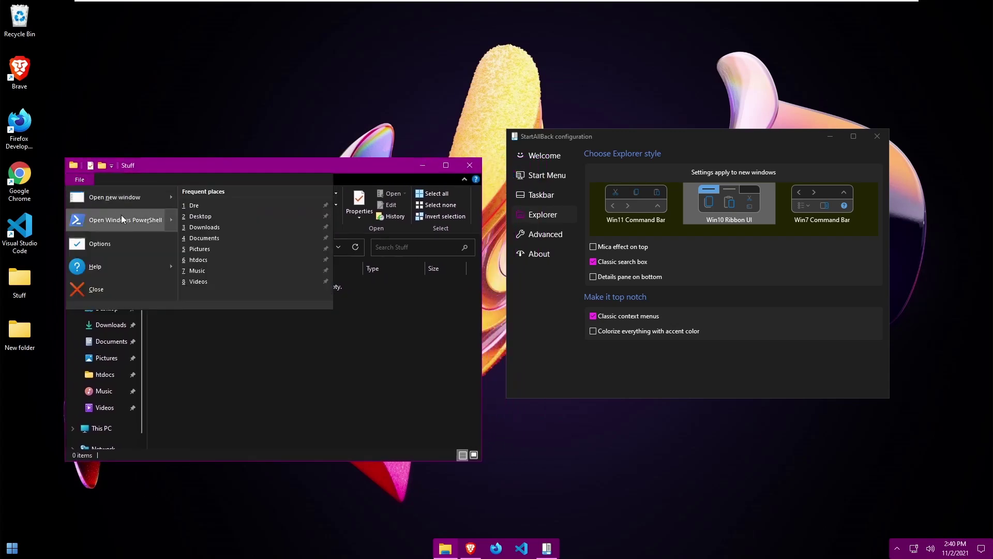
{"action": "mouse_move", "coordinate": [98, 202]}
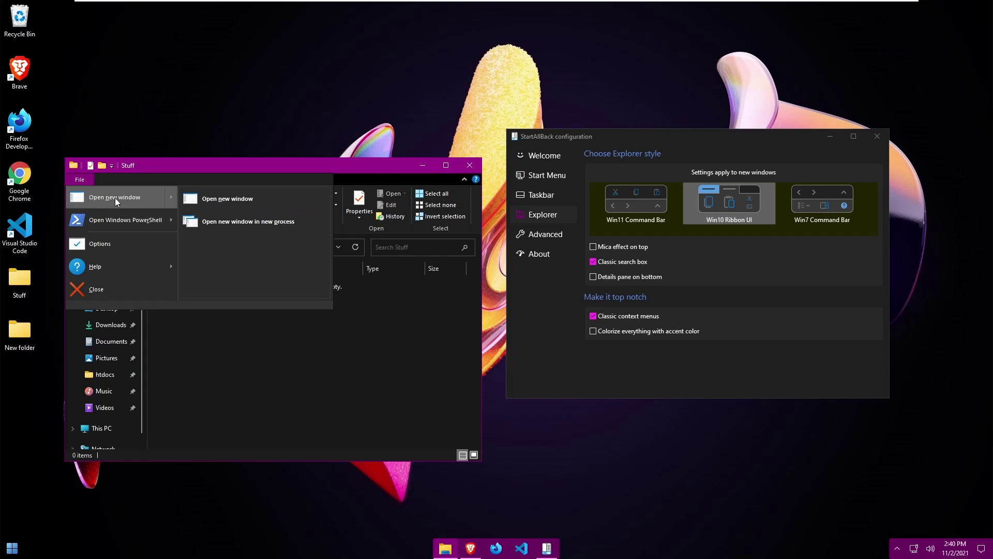
{"action": "left_click", "coordinate": [115, 198]}
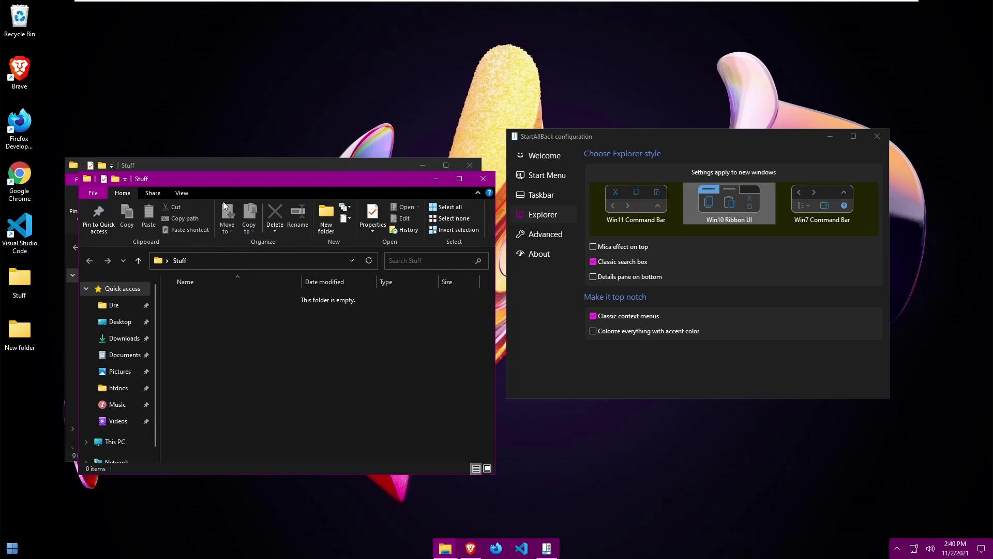
{"action": "mouse_move", "coordinate": [257, 188]}
{"action": "left_mouse_down"}
{"action": "mouse_move", "coordinate": [380, 222]}
{"action": "mouse_move", "coordinate": [265, 195]}
{"action": "left_mouse_up"}
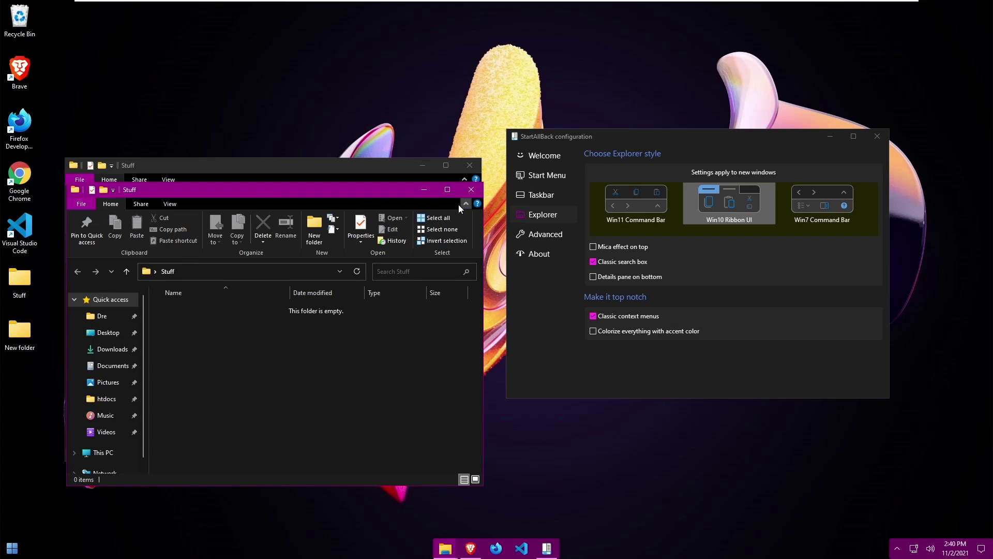
Step: Set the Explorer style to Win7 Command Bar
{"action": "left_click", "coordinate": [832, 209]}
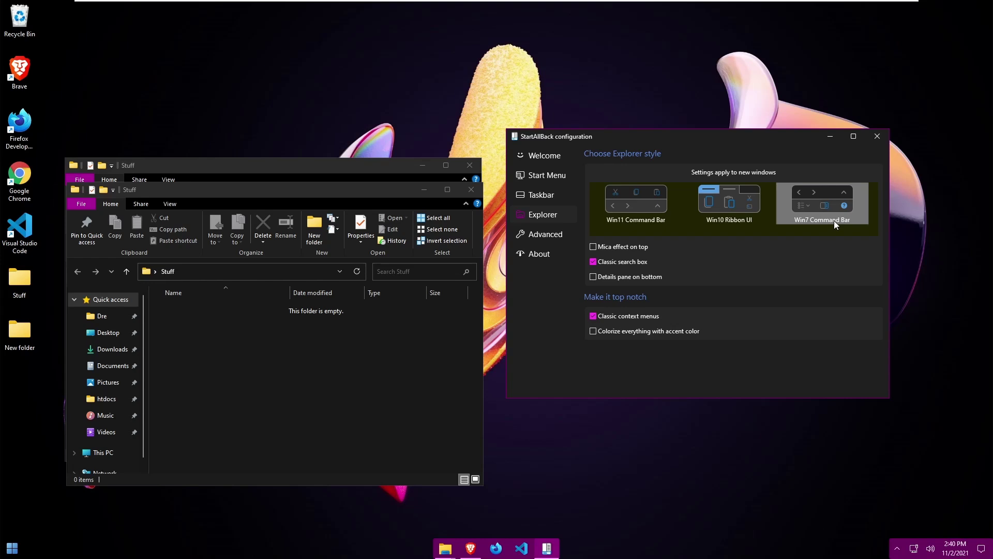
Step: Close both open Stuff windows, open the Stuff folder in a new window and reposition it
{"action": "left_click", "coordinate": [471, 189]}
{"action": "left_click", "coordinate": [470, 165]}
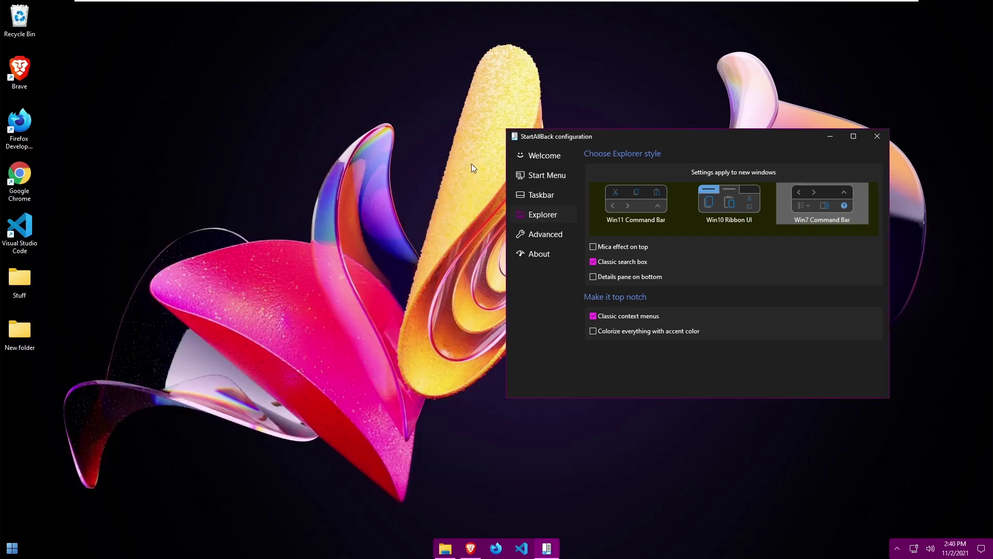
{"action": "double_click", "coordinate": [20, 280]}
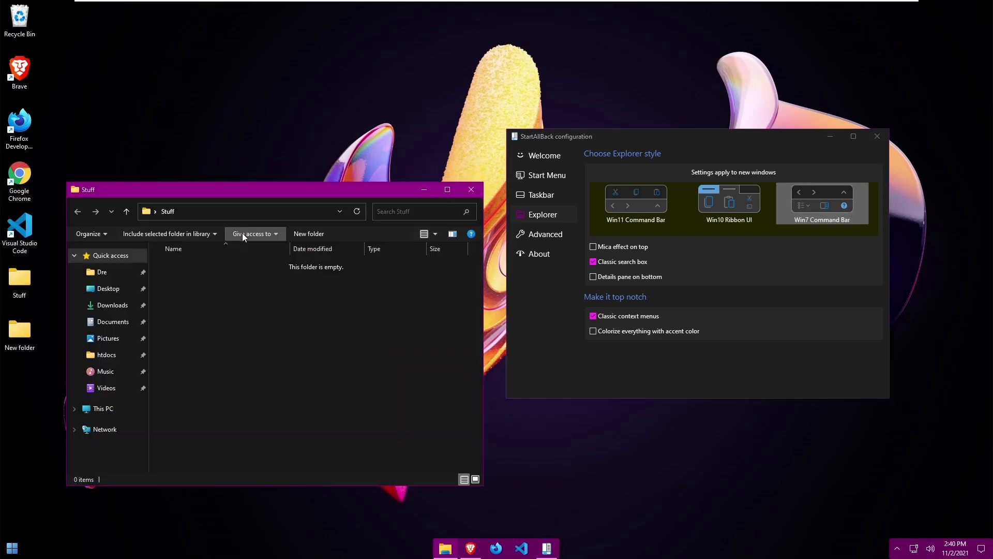
{"action": "left_click_drag", "start_coordinate": [153, 195], "coordinate": [137, 156]}
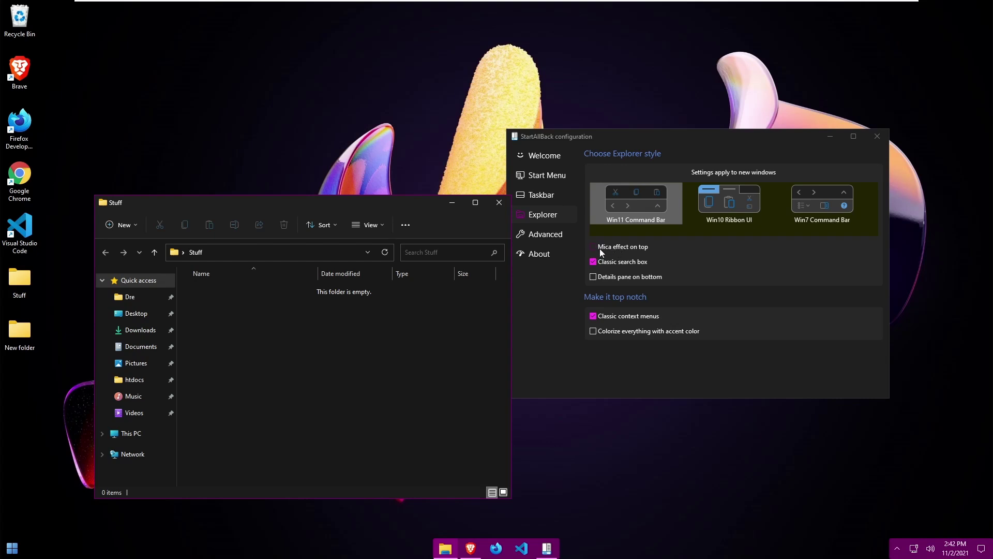
Step: Turn off Classic search box and turn on Details pane on bottom in the Explorer settings
{"action": "left_click", "coordinate": [603, 264]}
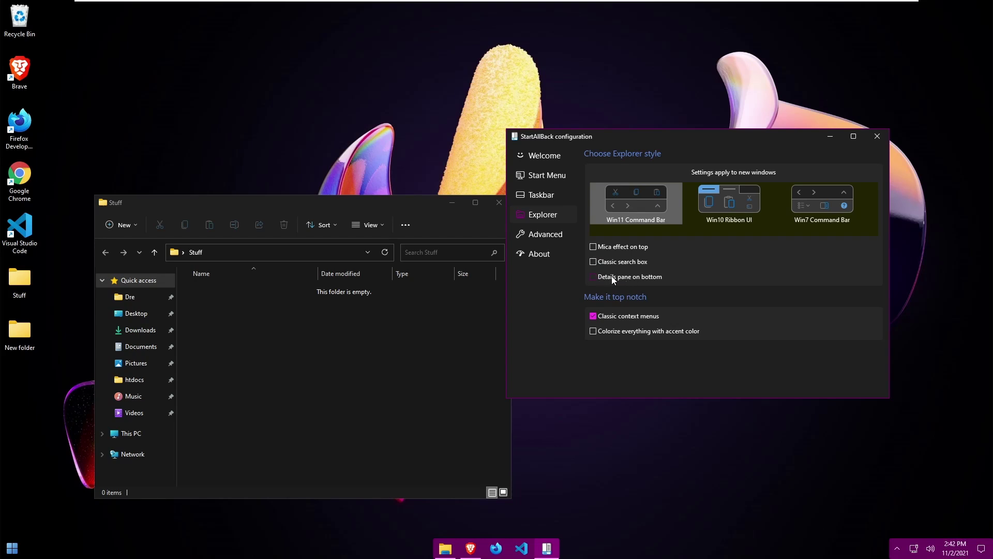
{"action": "left_click", "coordinate": [611, 275]}
Step: Reopen the Stuff folder in a new window, browse to the Desktop folder and select the Visual Studio Code shortcut
{"action": "left_click", "coordinate": [496, 204]}
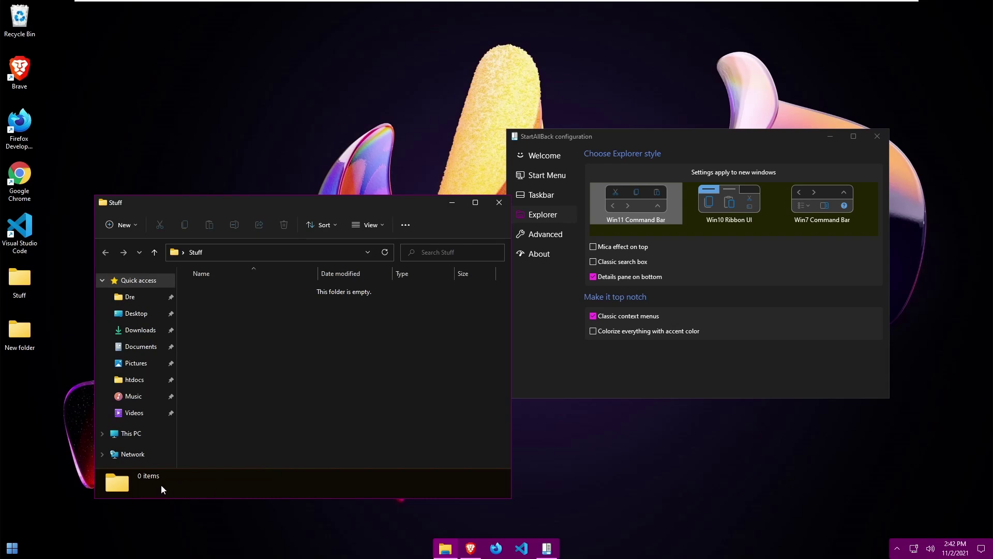
{"action": "left_click", "coordinate": [133, 314]}
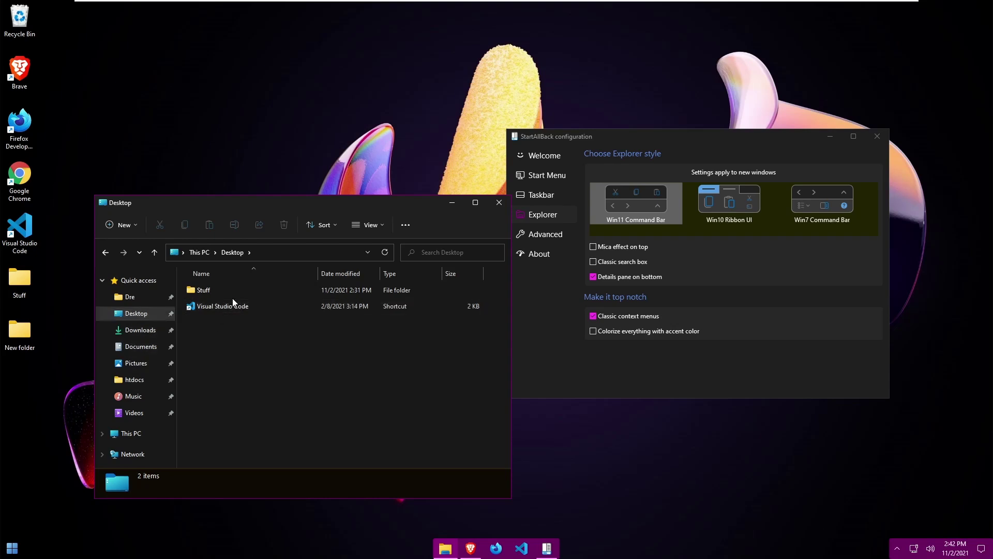
{"action": "left_click", "coordinate": [241, 310]}
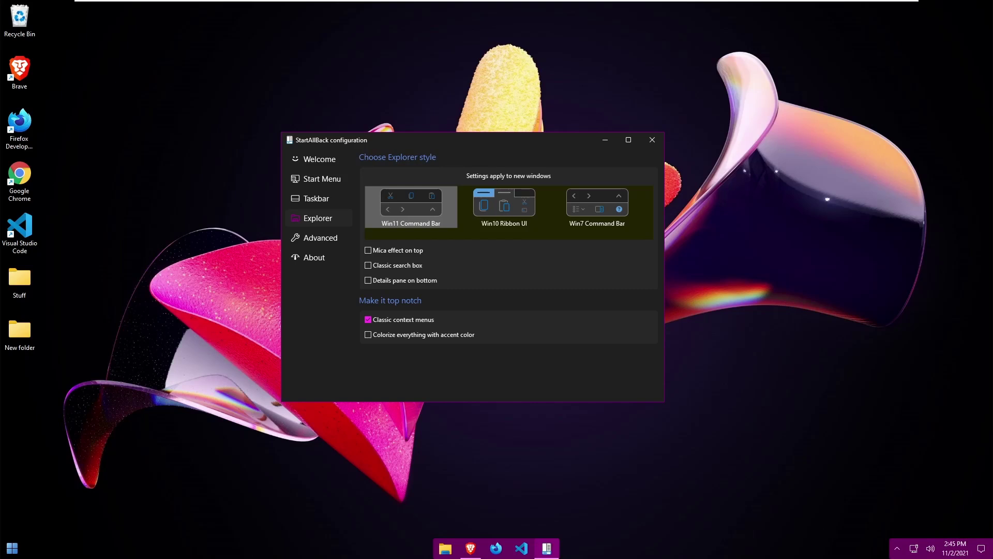
Step: Enable custom start menu coloring in the Advanced settings with blue (red 0, green 128, blue 192), and view the Start menu
{"action": "left_click", "coordinate": [316, 237]}
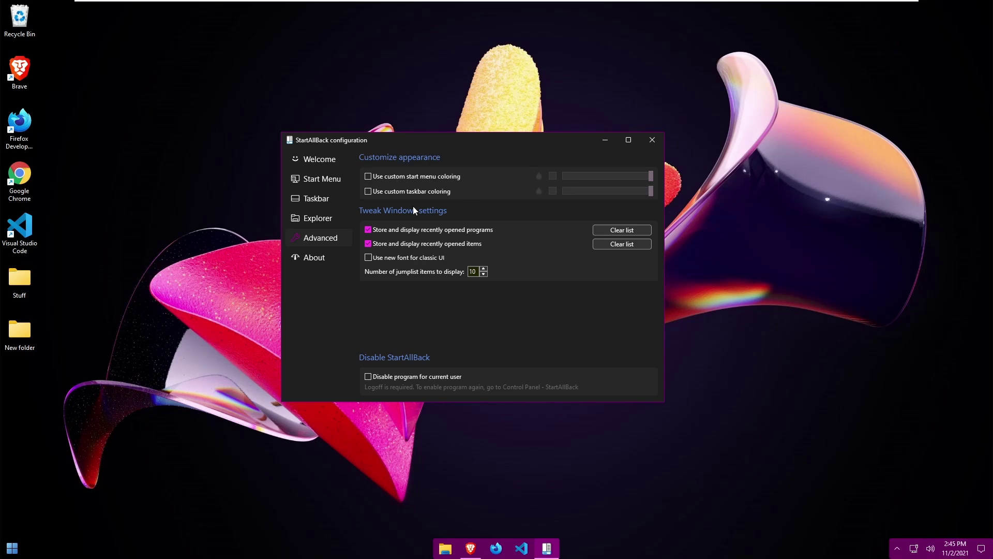
{"action": "left_click", "coordinate": [367, 177]}
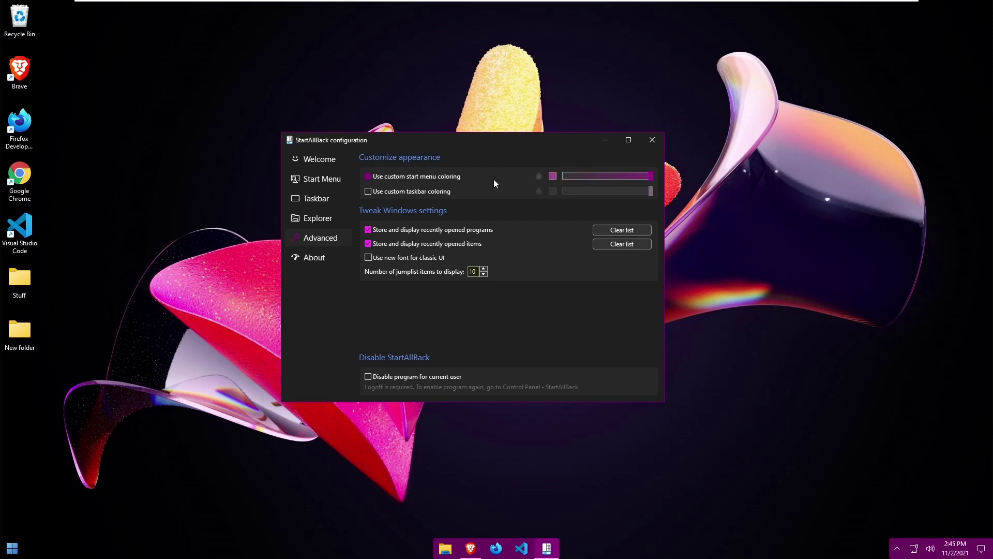
{"action": "left_click", "coordinate": [552, 176]}
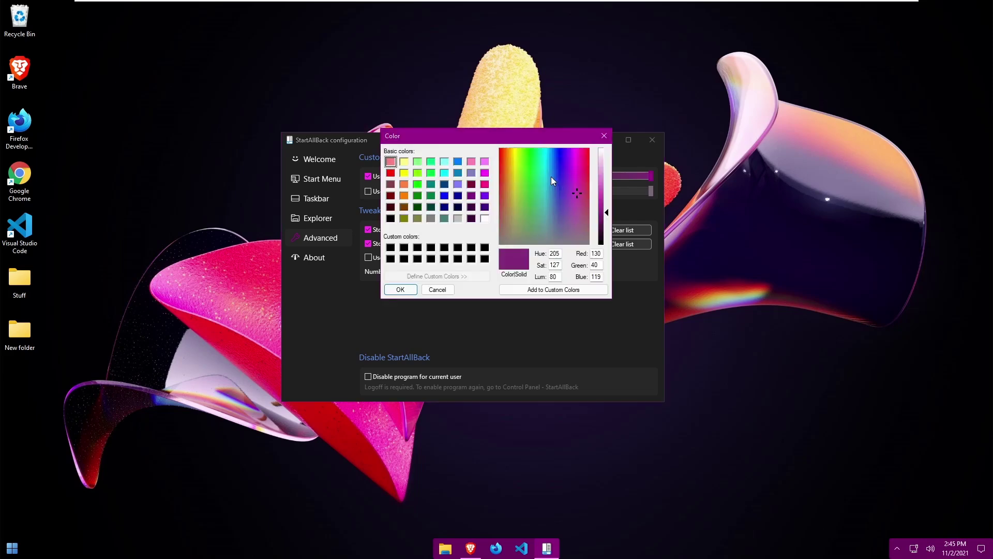
{"action": "left_click", "coordinate": [457, 172]}
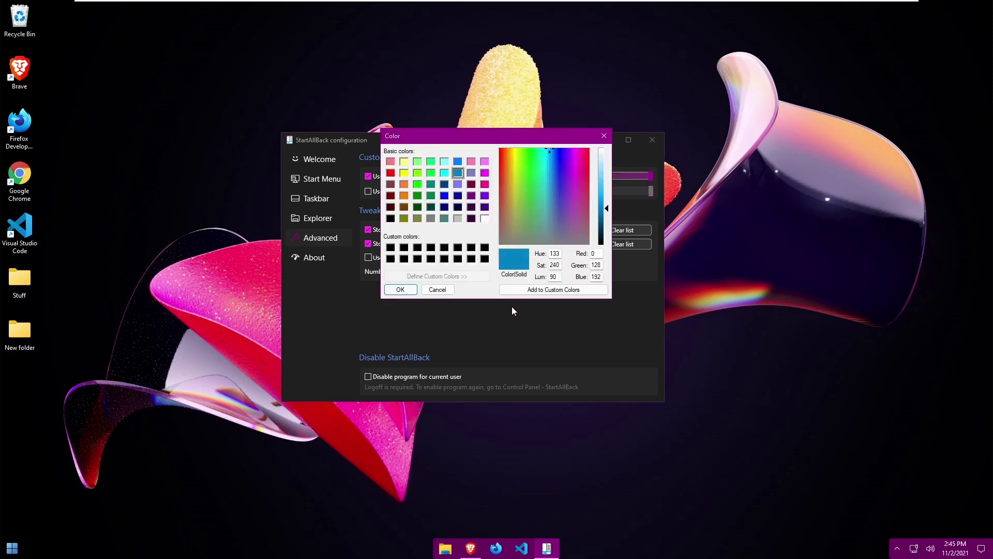
{"action": "left_click", "coordinate": [400, 289]}
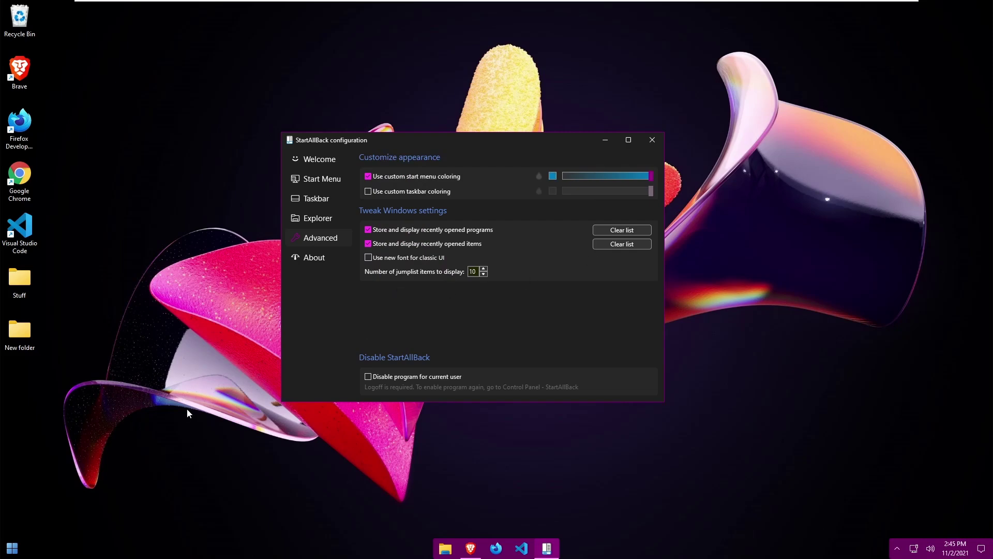
{"action": "left_click", "coordinate": [12, 547]}
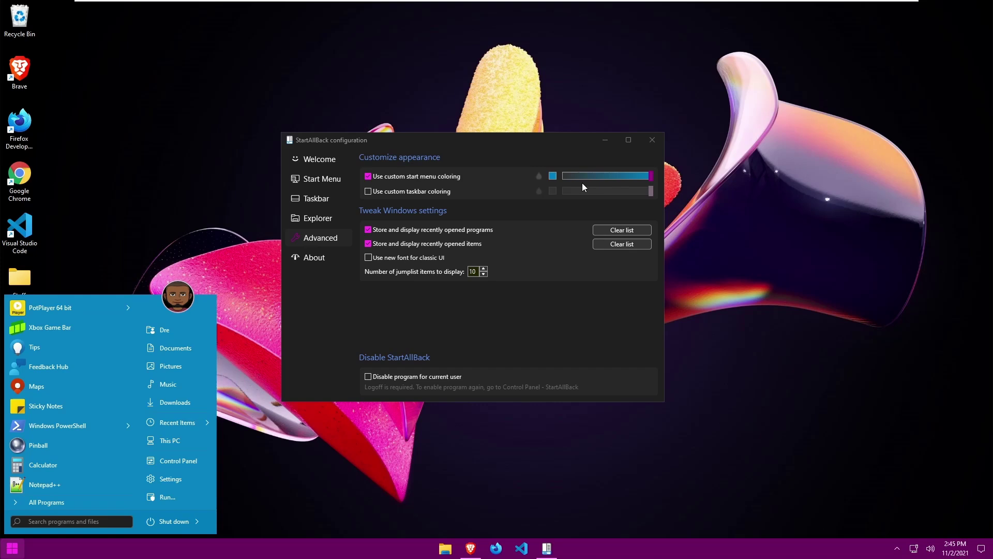
Step: Set the start menu coloring effect to Clear with its opacity slightly above half, and view the Start menu
{"action": "left_click", "coordinate": [538, 176]}
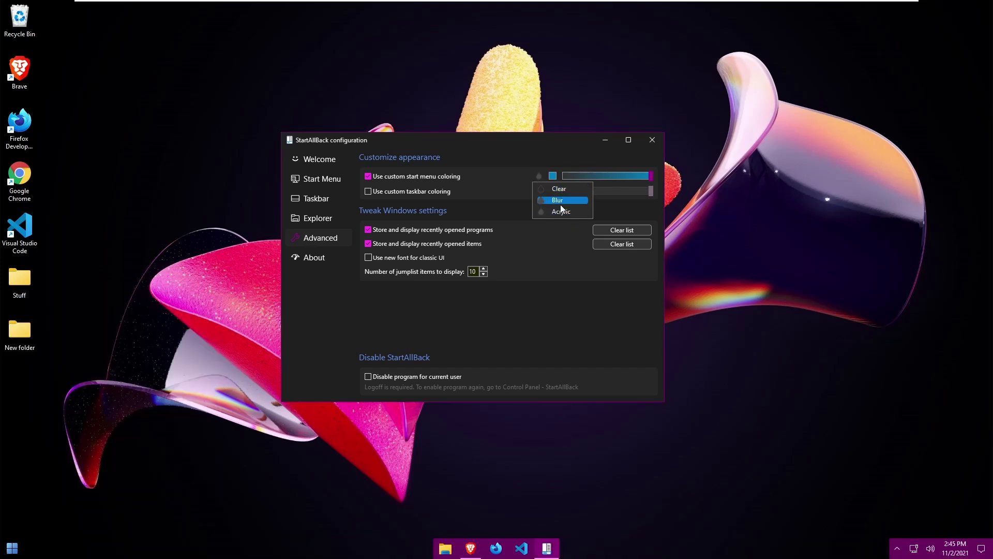
{"action": "left_click", "coordinate": [550, 189]}
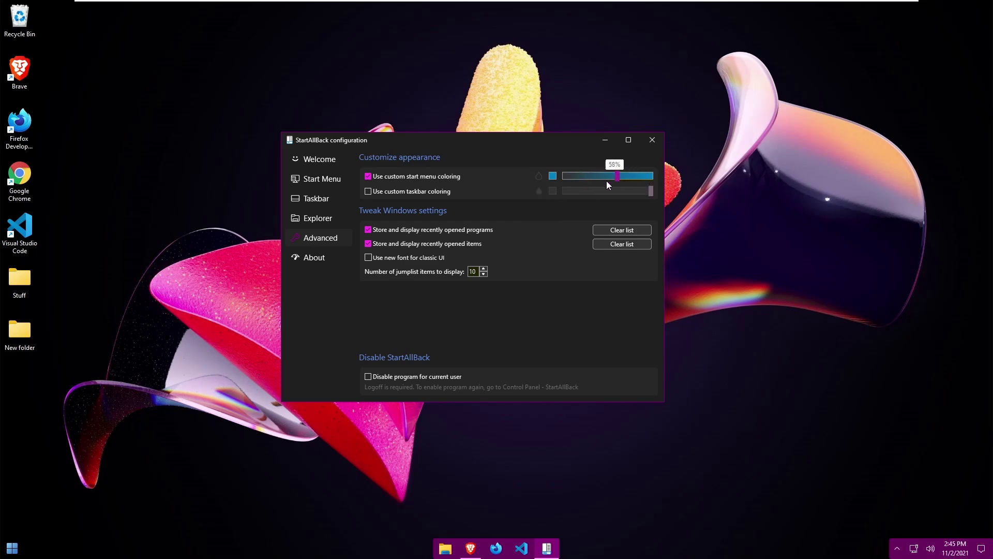
{"action": "left_click", "coordinate": [12, 548]}
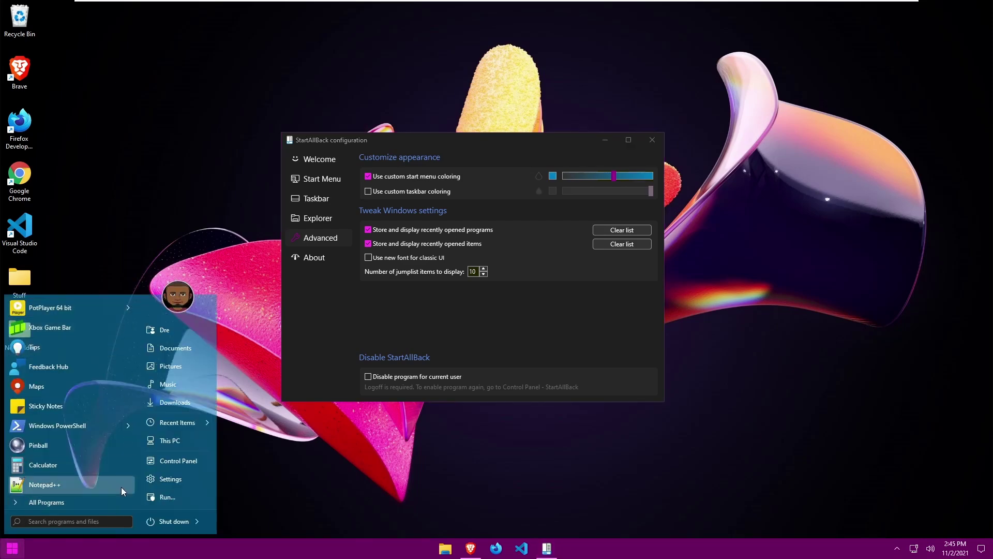
Step: Enable custom taskbar coloring and set its color to bright blue (red 0, green 128, blue 255)
{"action": "left_click", "coordinate": [414, 193]}
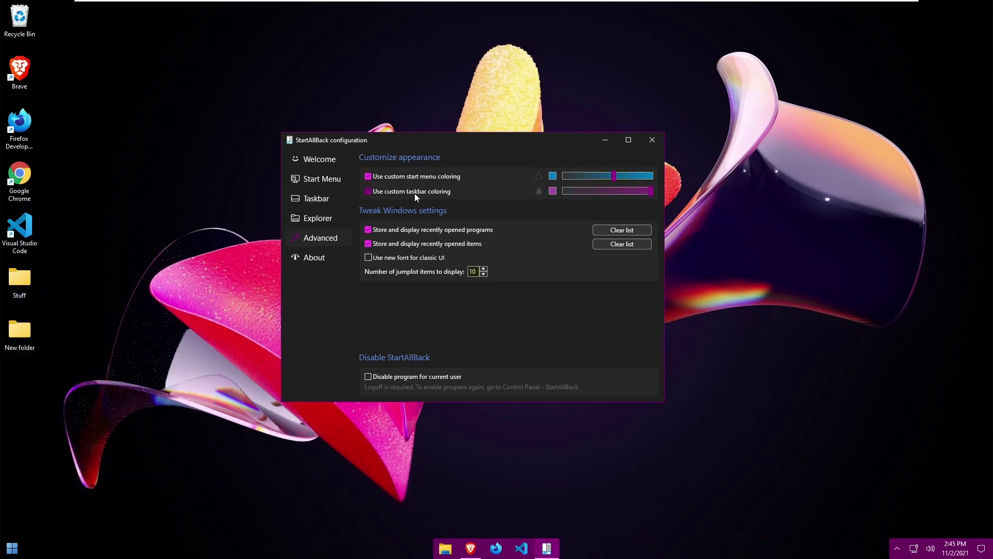
{"action": "left_click", "coordinate": [552, 191]}
{"action": "left_click", "coordinate": [457, 162]}
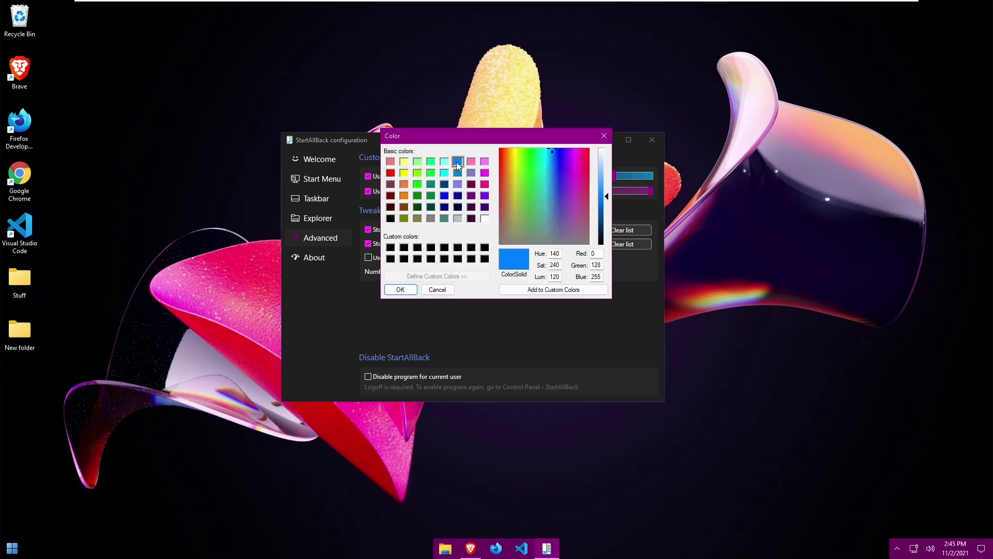
{"action": "left_click", "coordinate": [402, 289]}
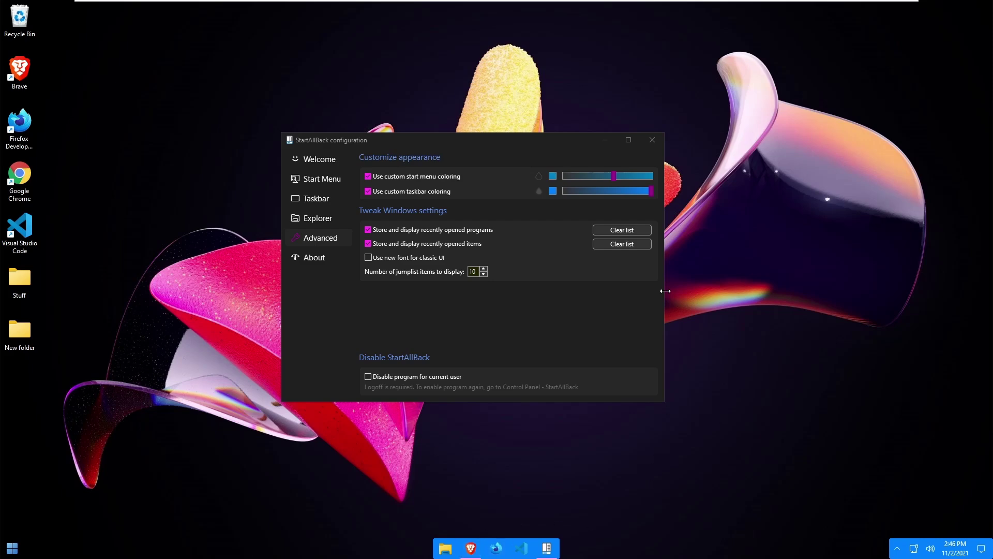
Step: Set the taskbar coloring effect to Acrylic and lower its opacity to slightly under half
{"action": "left_click", "coordinate": [541, 190]}
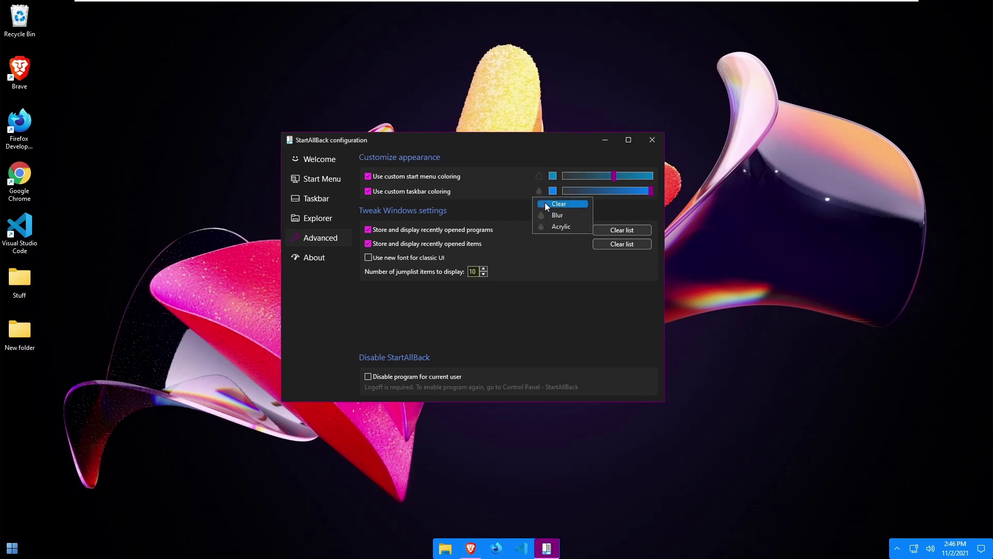
{"action": "left_click", "coordinate": [545, 225]}
{"action": "left_click_drag", "start_coordinate": [653, 190], "coordinate": [601, 206]}
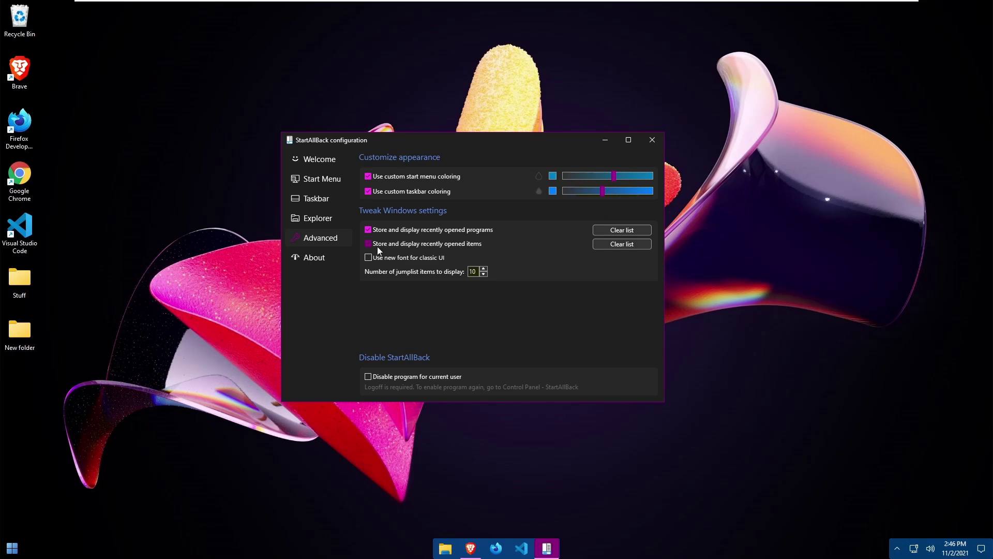
Step: Examine the Tweak Windows settings for recent programs and items, classic UI font and jumplist items, and view the Start menu
{"action": "left_click", "coordinate": [402, 232]}
{"action": "left_click", "coordinate": [480, 249]}
{"action": "left_click", "coordinate": [444, 258]}
{"action": "left_click_drag", "start_coordinate": [478, 271], "coordinate": [453, 272]}
{"action": "left_click", "coordinate": [9, 547]}
{"action": "key", "text": "Escape"}
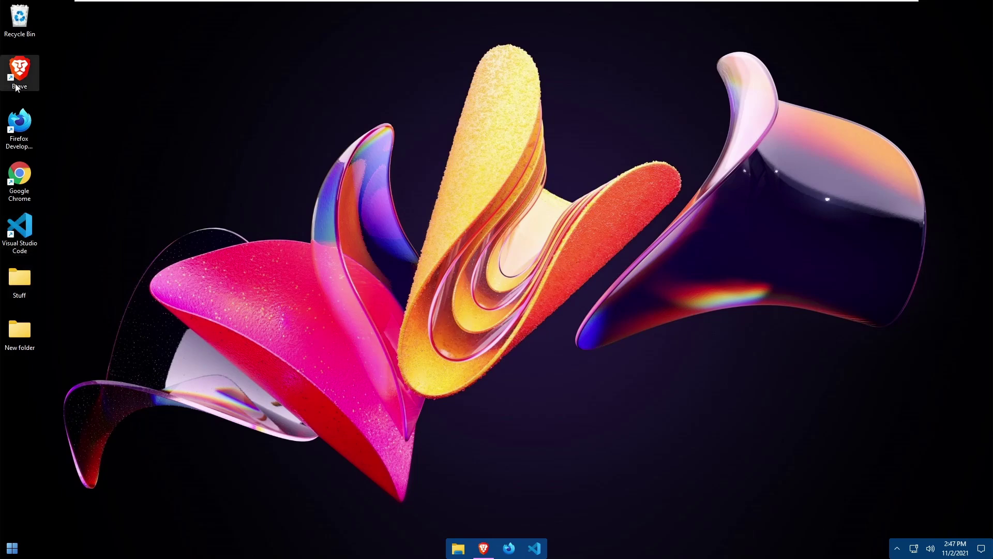
Step: Pin the desktop's Brave shortcut to the Start menu and open the Start menu
{"action": "right_click", "coordinate": [21, 77]}
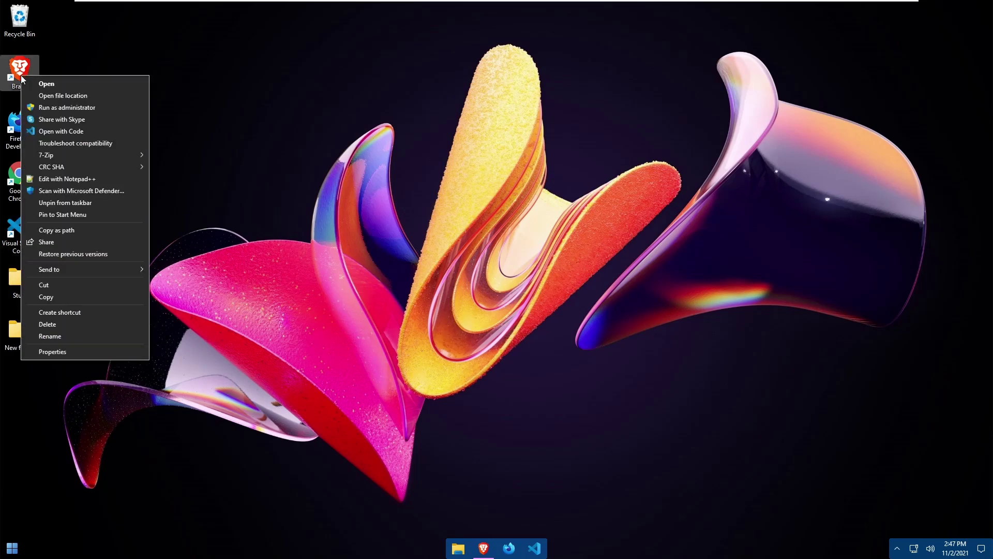
{"action": "left_click", "coordinate": [98, 215]}
{"action": "left_click", "coordinate": [12, 548]}
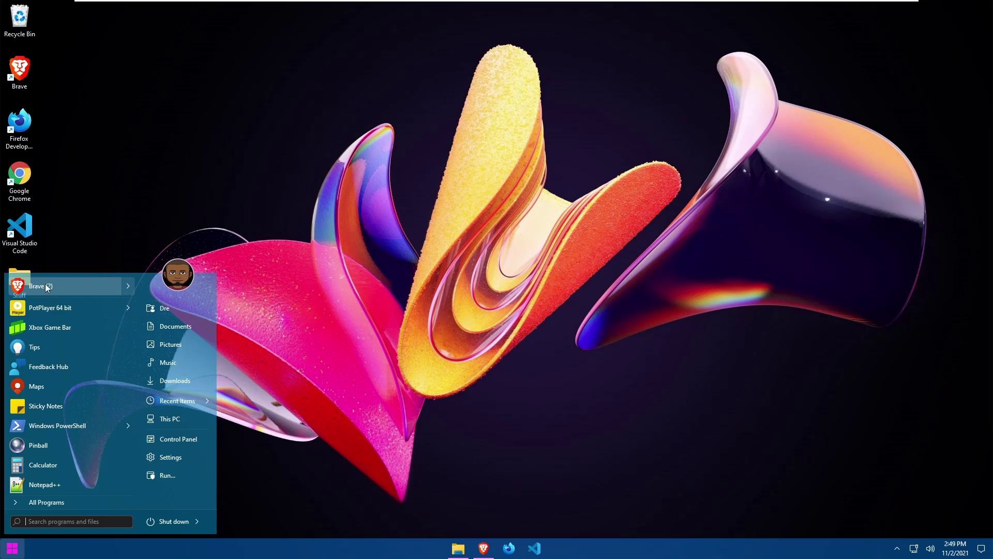
Step: Try to rename the pinned Brave (2) shortcut to Brave in its properties, and decline the suggested name Brave (3)
{"action": "mouse_move", "coordinate": [69, 289]}
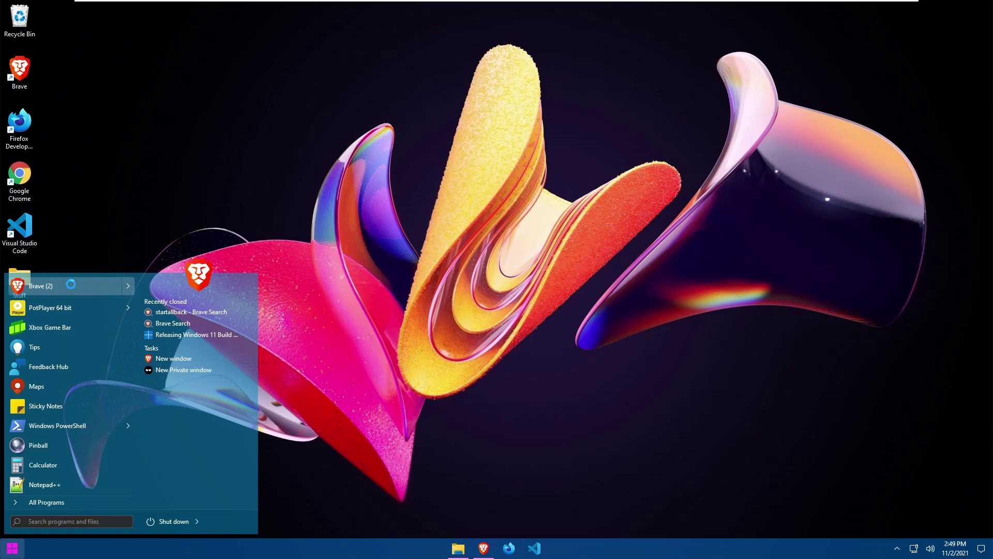
{"action": "right_click", "coordinate": [72, 287]}
{"action": "left_click", "coordinate": [104, 392]}
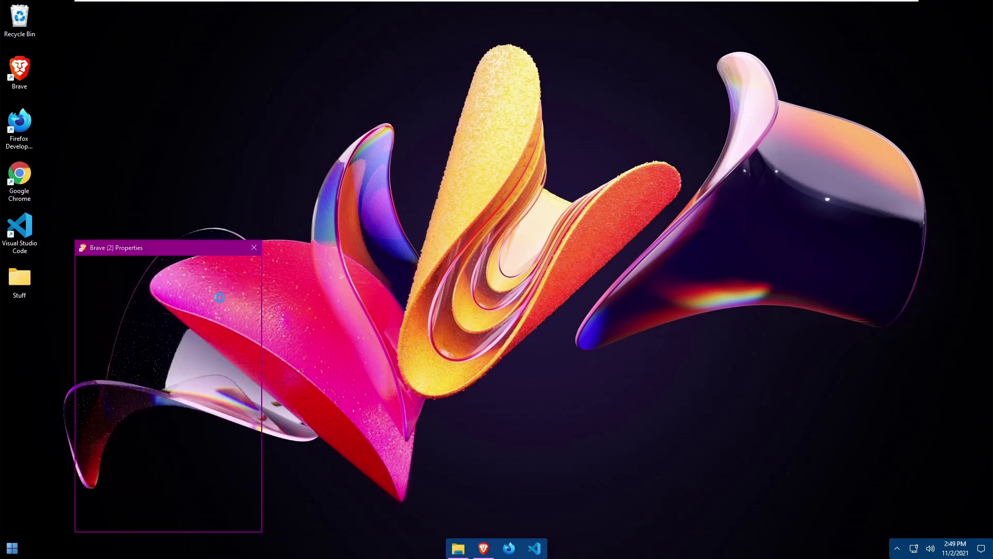
{"action": "left_click", "coordinate": [105, 274]}
{"action": "left_click_drag", "start_coordinate": [141, 295], "coordinate": [193, 295]}
{"action": "key", "text": "BackSpace"}
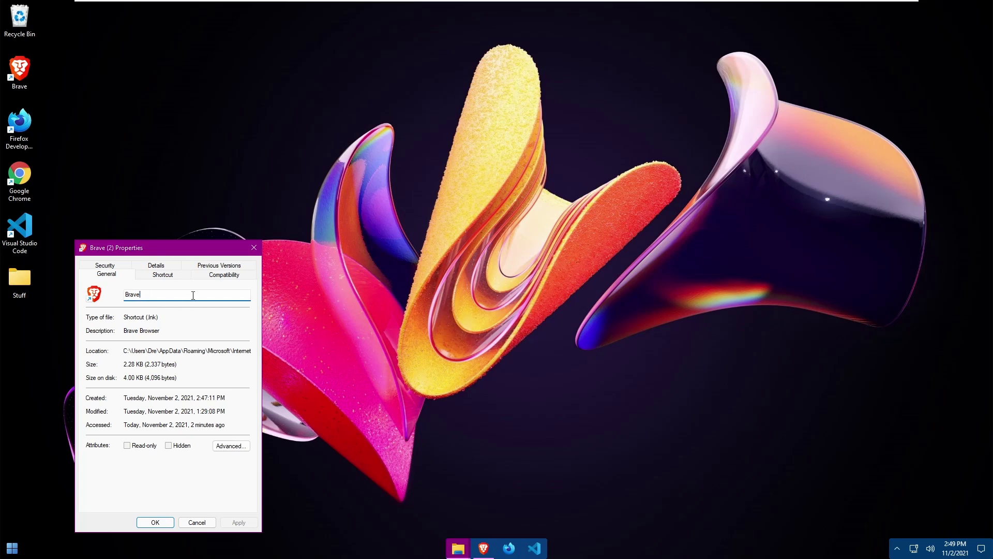
{"action": "left_click", "coordinate": [152, 522]}
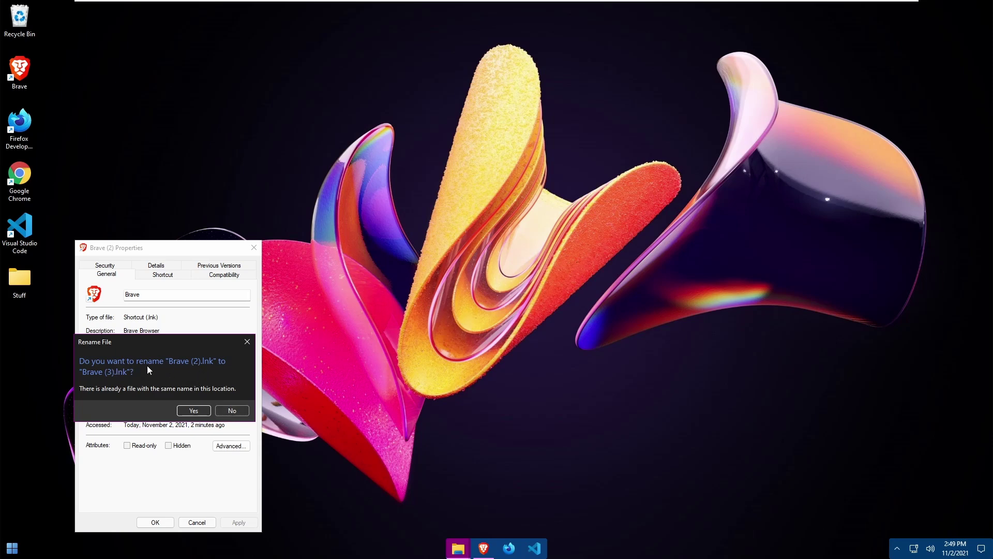
{"action": "left_click", "coordinate": [232, 410]}
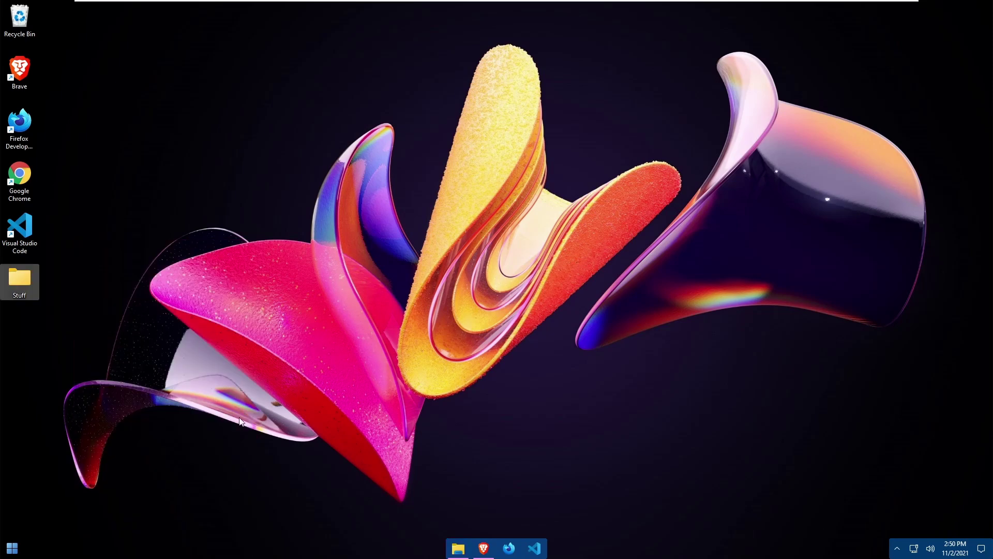
Step: Inspect the pinned Brave (2) entry in the Start menu, and its shortcut file and full path in the StartMenu folder window
{"action": "left_click", "coordinate": [15, 551]}
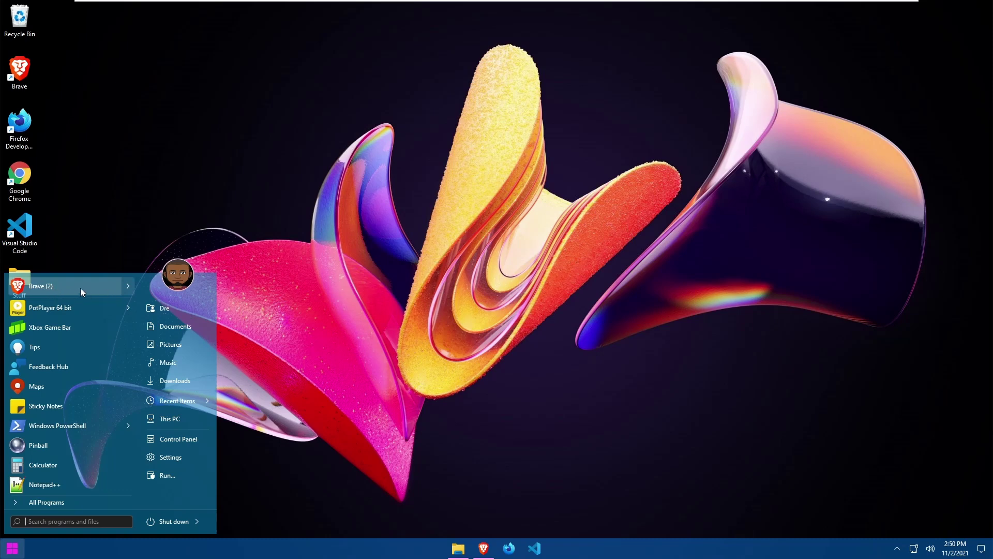
{"action": "mouse_move", "coordinate": [63, 286]}
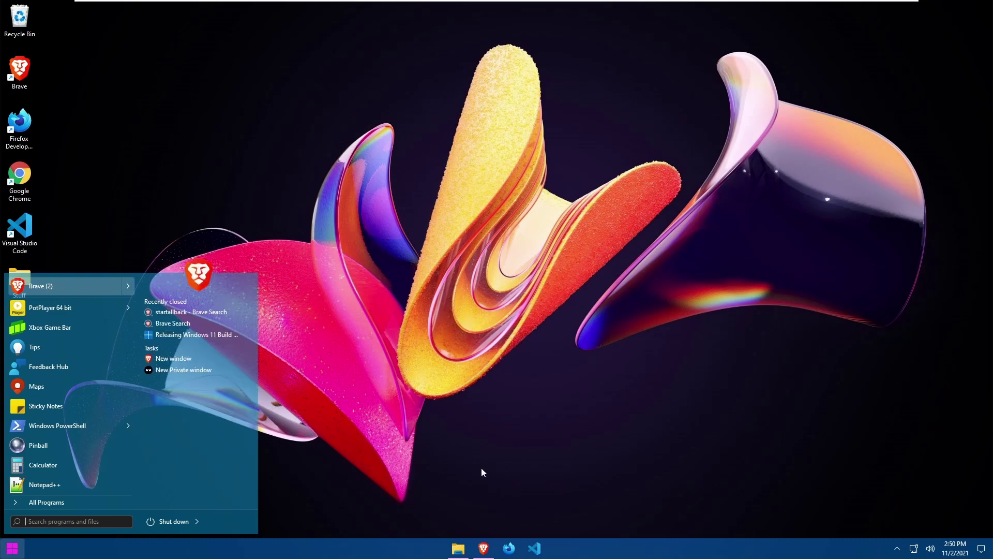
{"action": "left_click", "coordinate": [458, 549]}
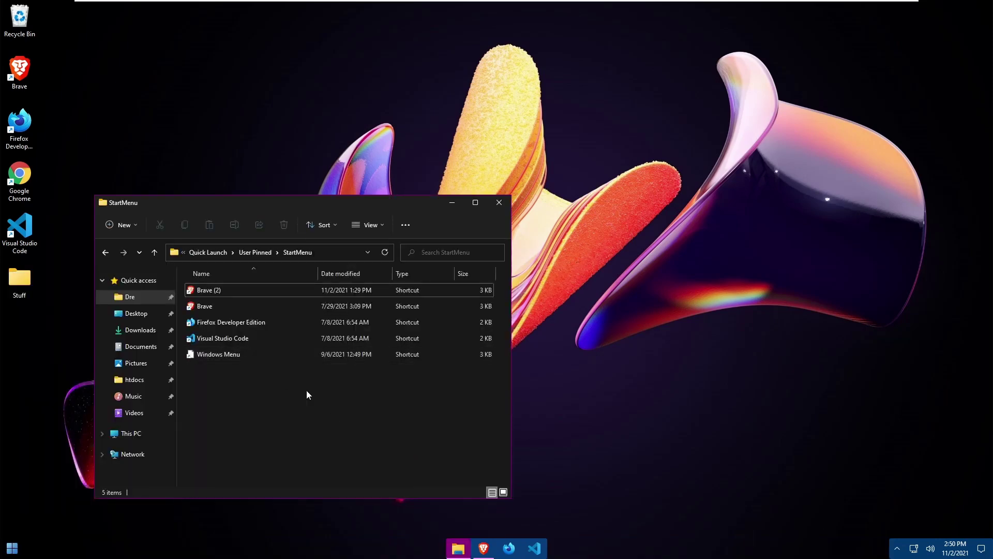
{"action": "left_click", "coordinate": [333, 253]}
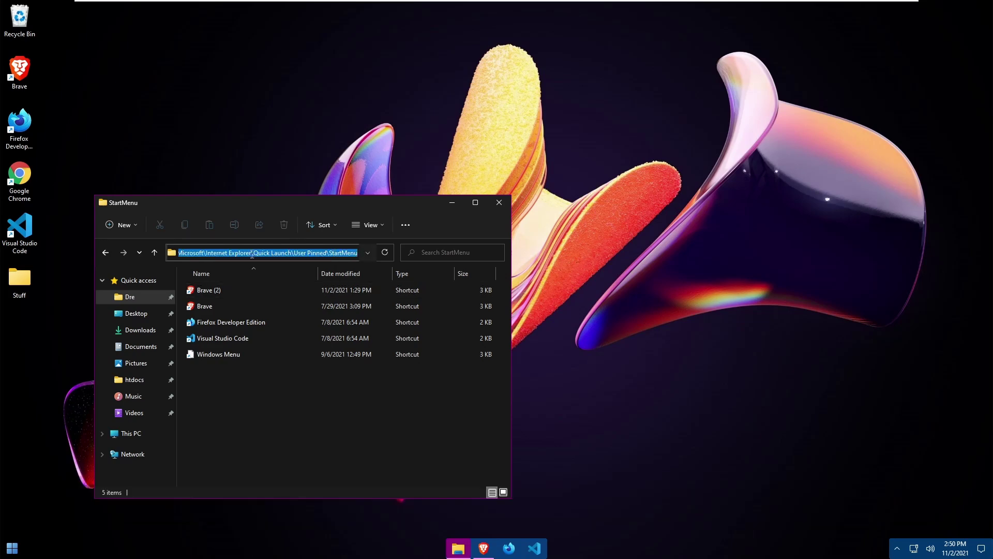
{"action": "left_click", "coordinate": [316, 289]}
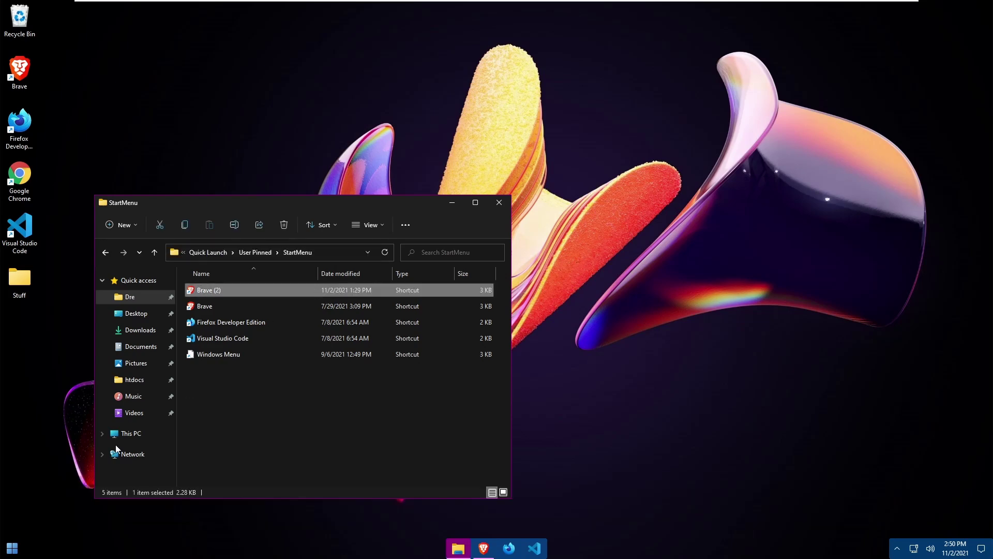
{"action": "left_click", "coordinate": [12, 547]}
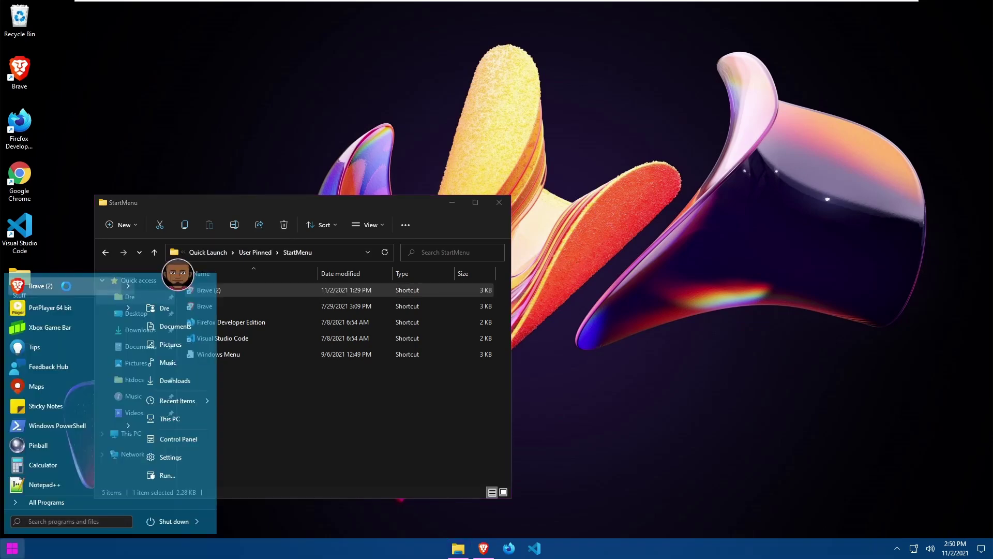
Step: Unpin Brave (2) from the Start menu and delete the remaining Brave shortcut from the StartMenu folder
{"action": "right_click", "coordinate": [66, 286]}
{"action": "left_click", "coordinate": [100, 359]}
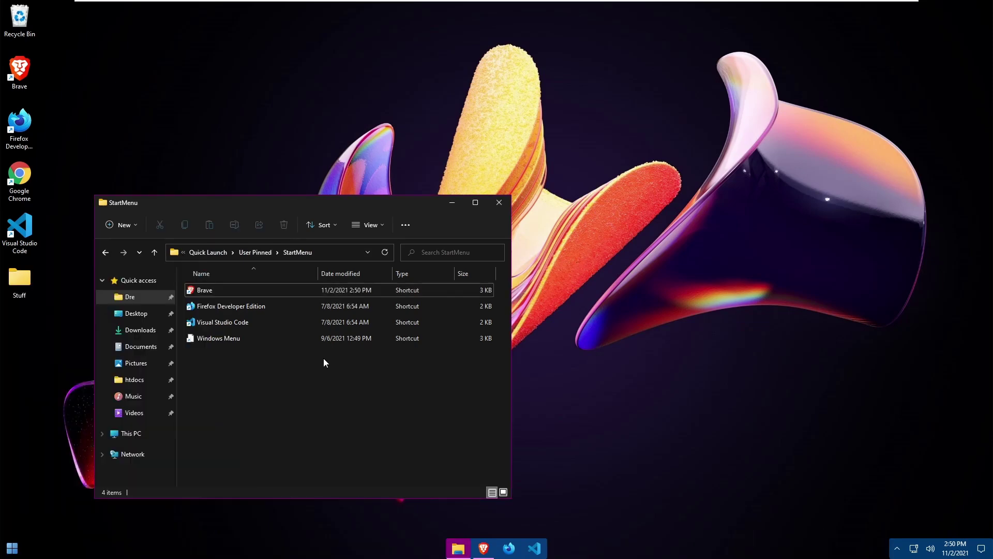
{"action": "left_click", "coordinate": [271, 290]}
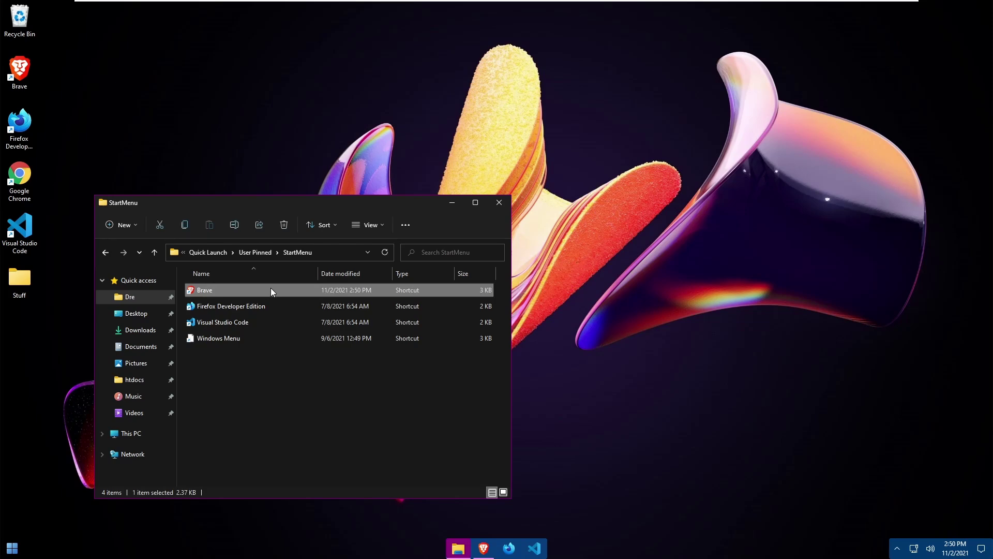
{"action": "key", "text": "Delete"}
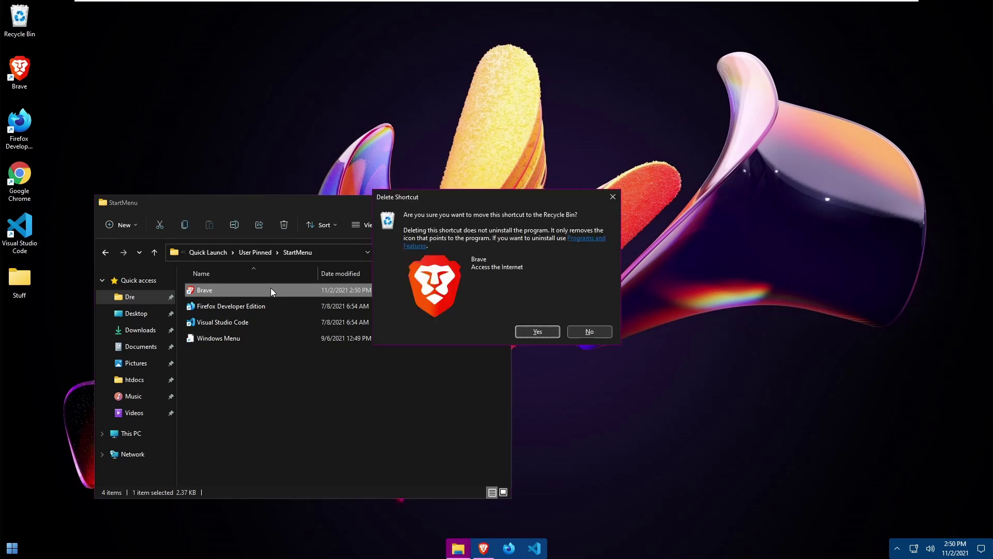
{"action": "key", "text": "Return"}
Step: Pin the desktop's Brave shortcut to the Start menu again and view its entry and jumplist there
{"action": "left_click", "coordinate": [19, 67]}
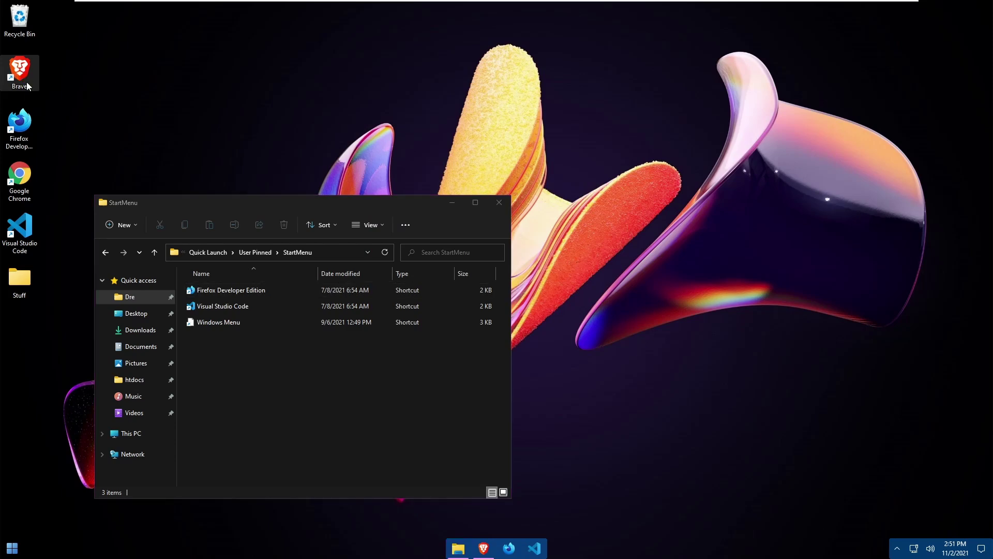
{"action": "right_click", "coordinate": [27, 86]}
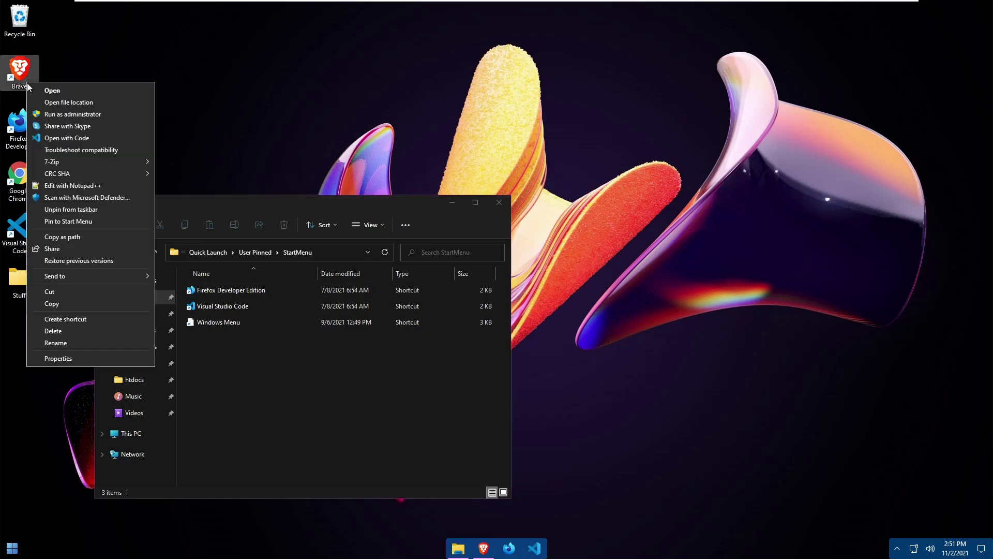
{"action": "left_click", "coordinate": [57, 222]}
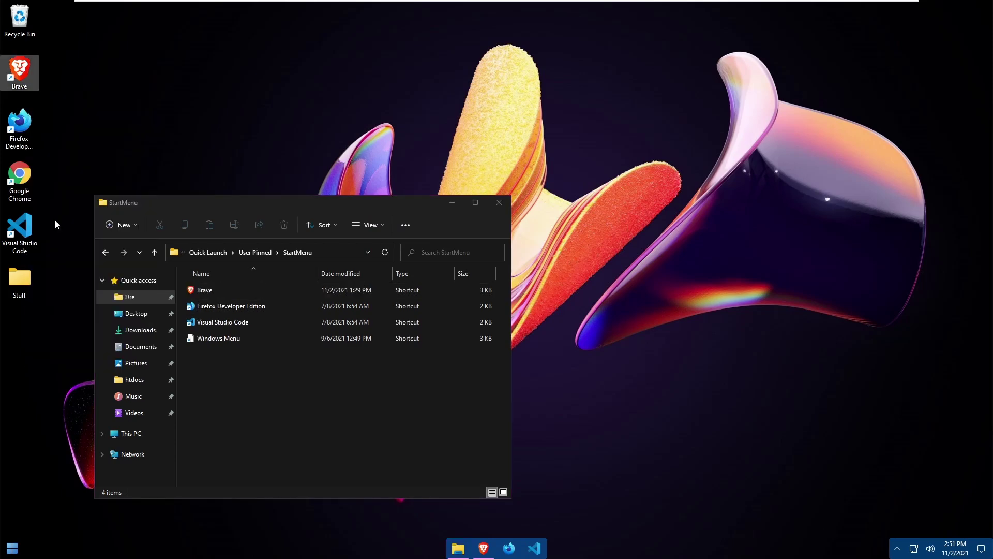
{"action": "left_click", "coordinate": [11, 550]}
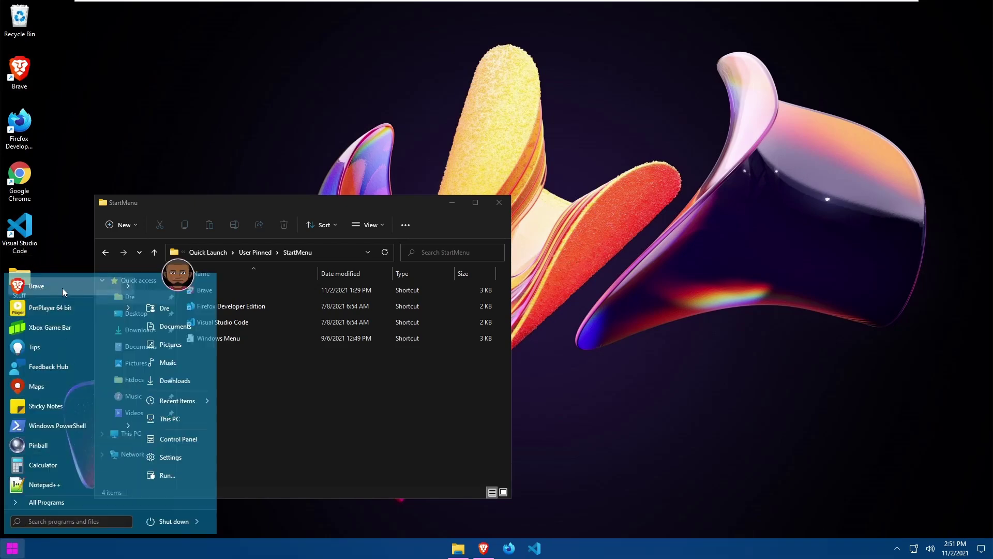
{"action": "mouse_move", "coordinate": [42, 288]}
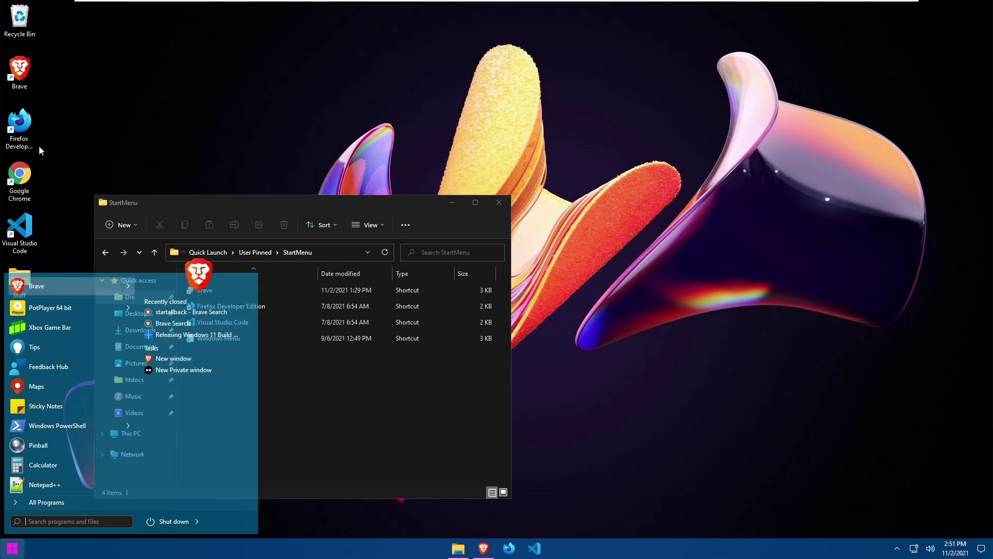
Step: Close the Start menu and delete the Firefox Developer Edition shortcut from the StartMenu folder
{"action": "left_click", "coordinate": [25, 137]}
{"action": "left_click", "coordinate": [276, 309]}
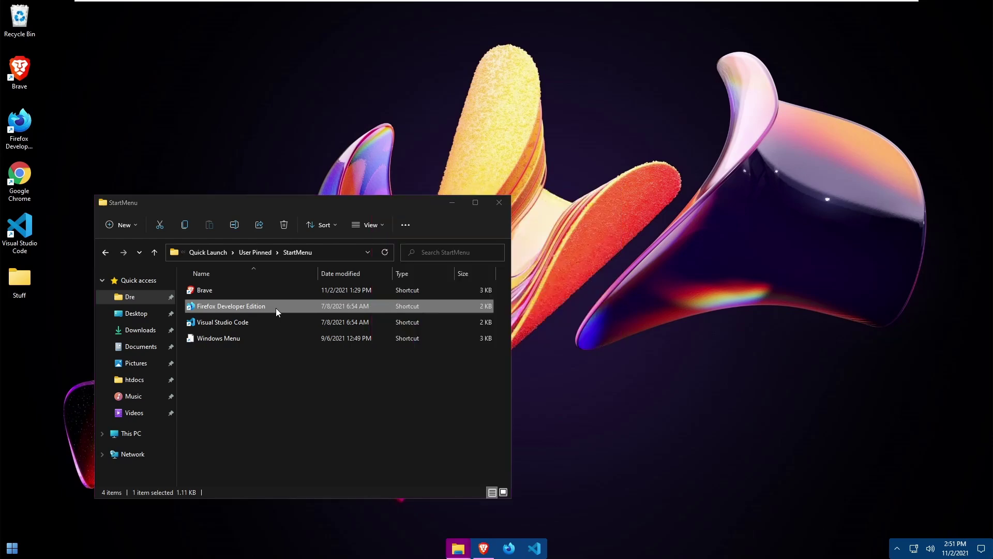
{"action": "key", "text": "Delete"}
Step: Pin the desktop's Firefox Developer Edition shortcut to the Start menu and open the Start menu
{"action": "left_click", "coordinate": [16, 133]}
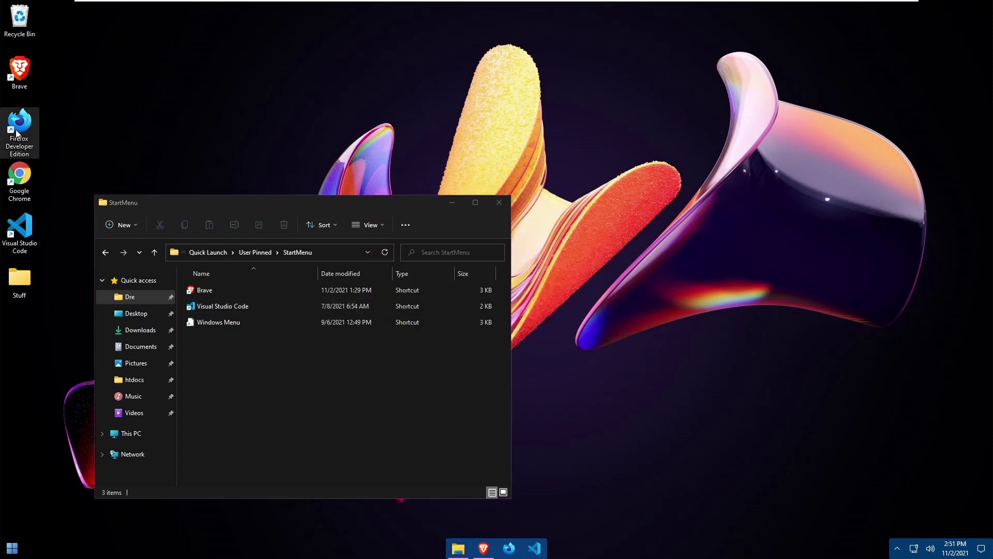
{"action": "right_click", "coordinate": [16, 133]}
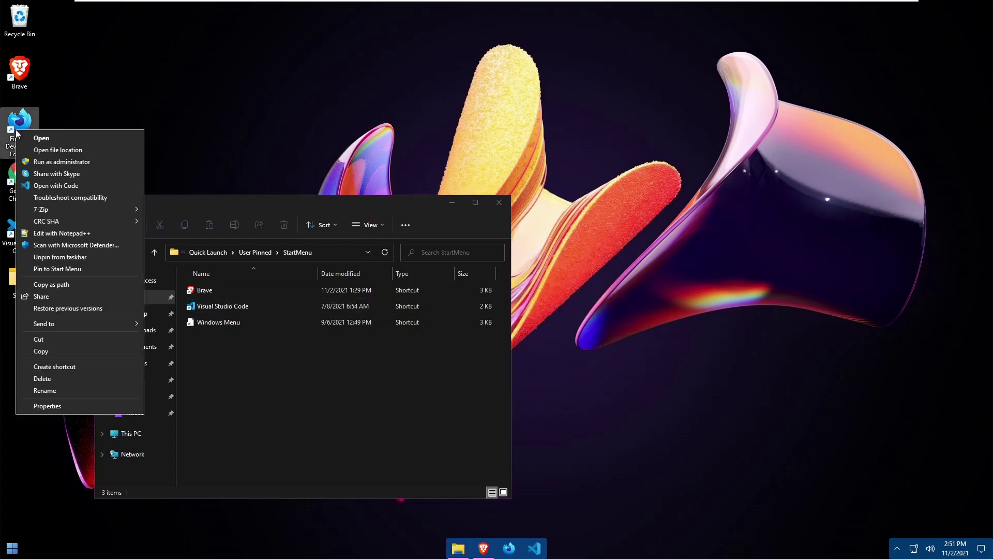
{"action": "left_click", "coordinate": [52, 272]}
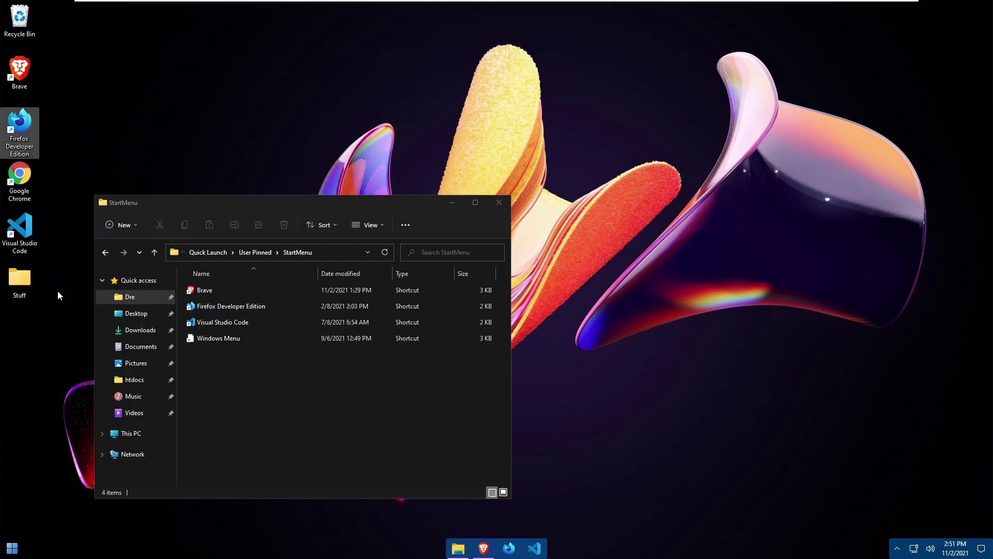
{"action": "left_click", "coordinate": [12, 548]}
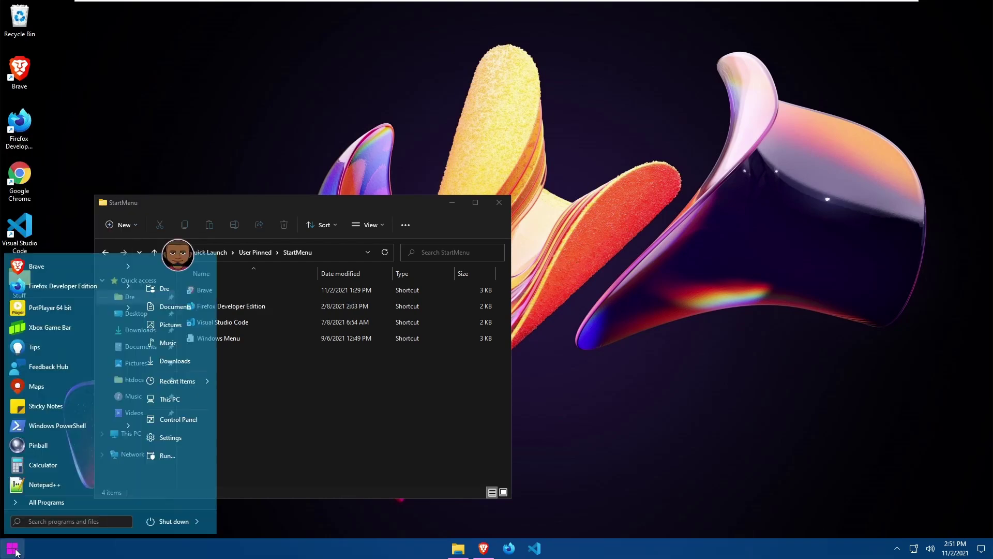